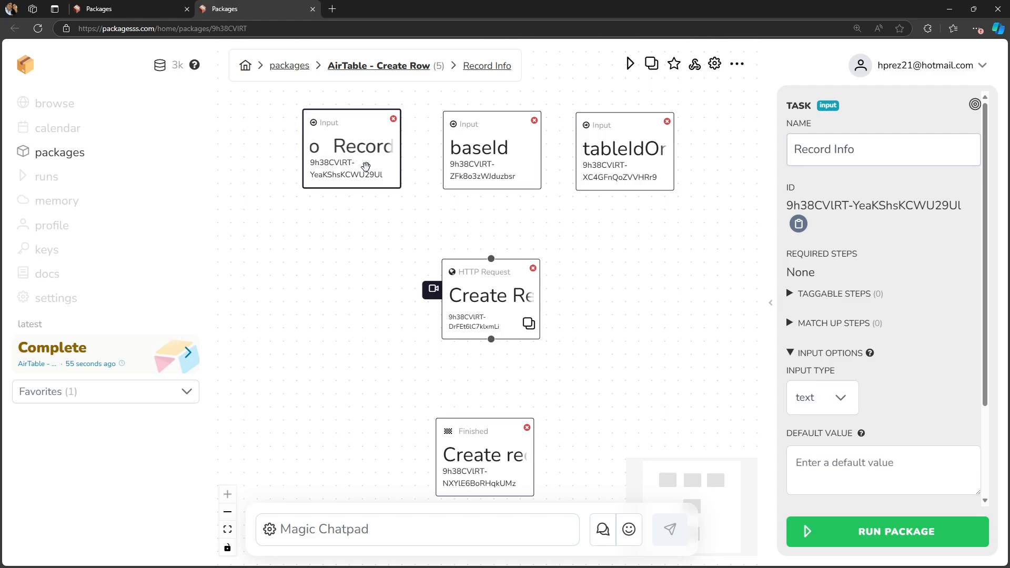
- Review the baseId and tableIdOrName inputs, and check the Tasks grid's web address in Airtable with the open record closed
click(491, 186)
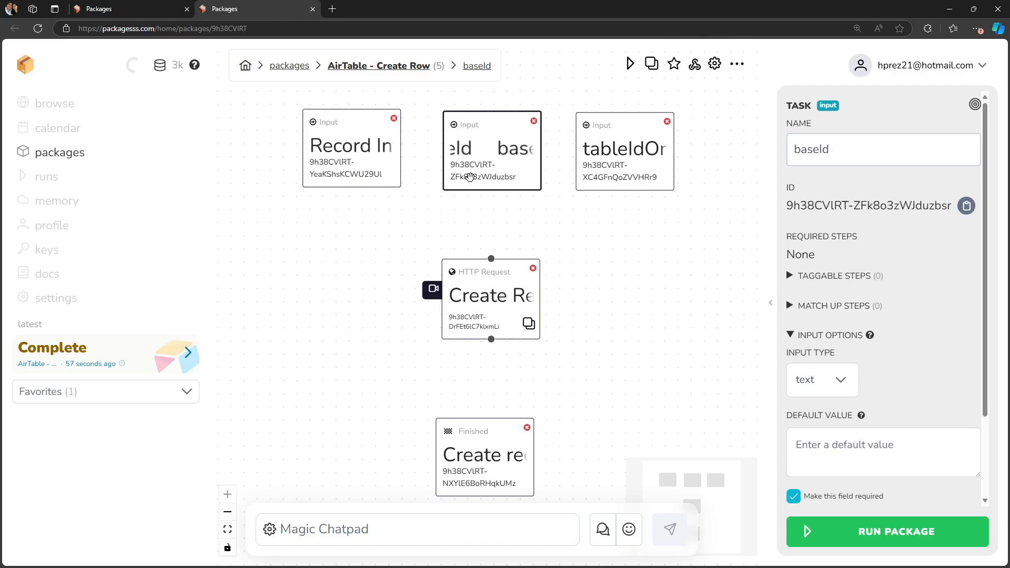
click(625, 185)
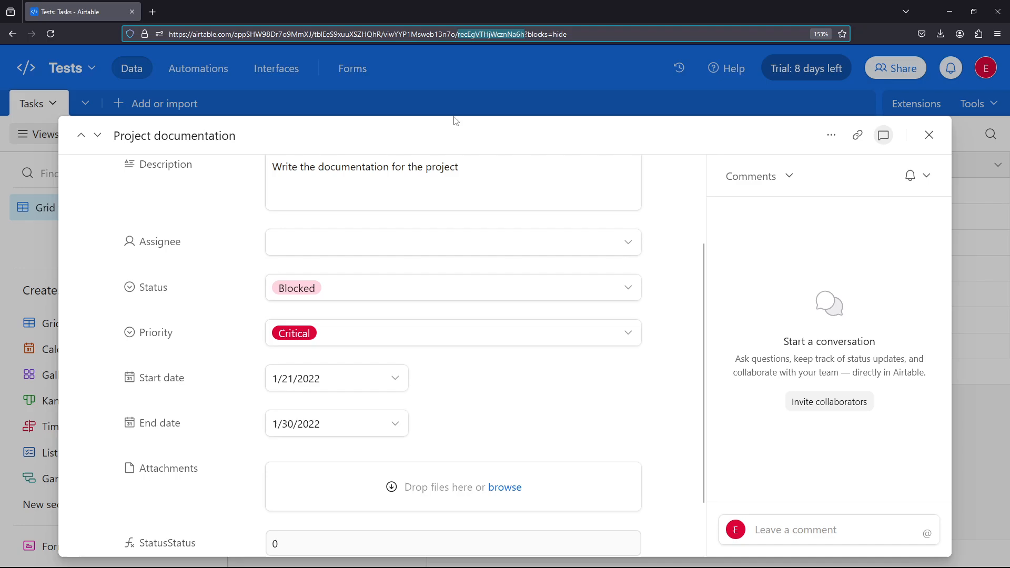
click(424, 100)
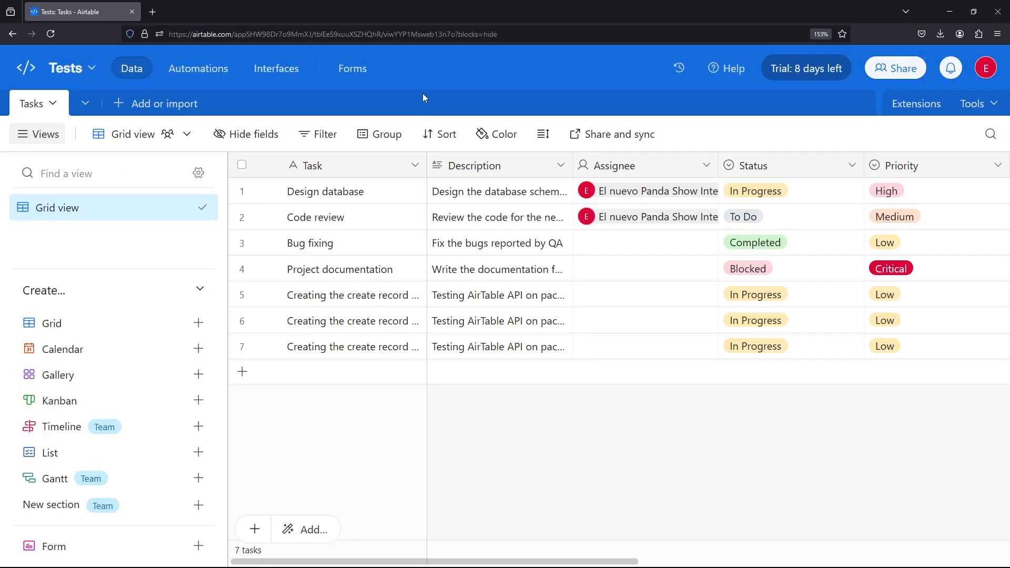
click(329, 34)
click(739, 466)
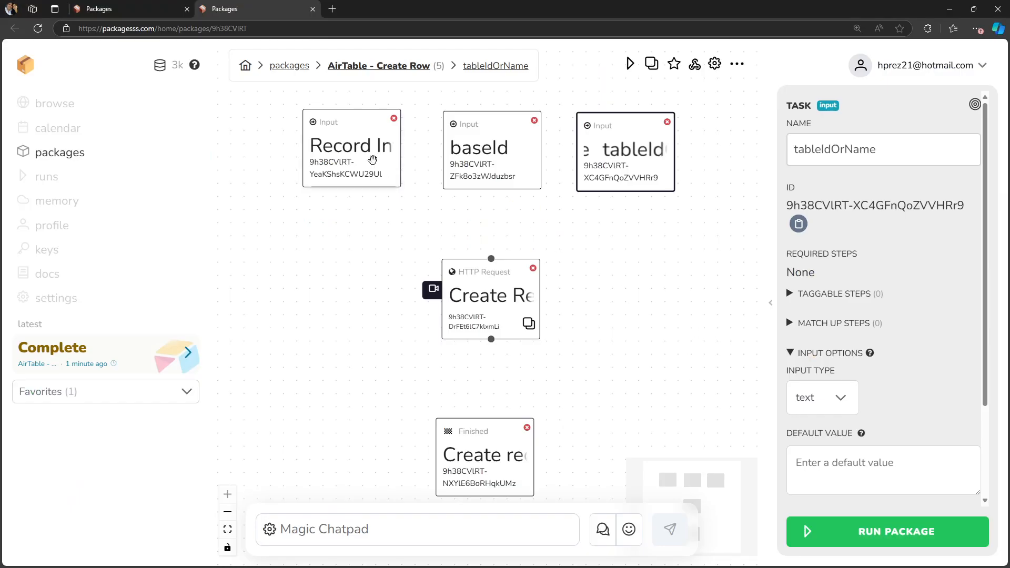
- Review the Record Info input's type, default value, requirement options and hint in the AirTable - Create Row package
click(373, 158)
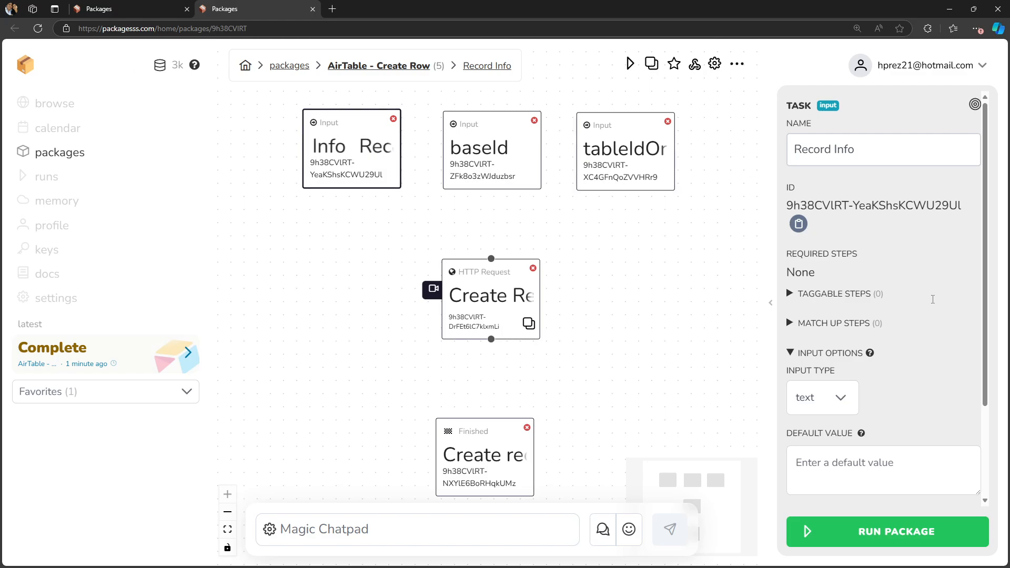
scroll(890, 311, down, 3)
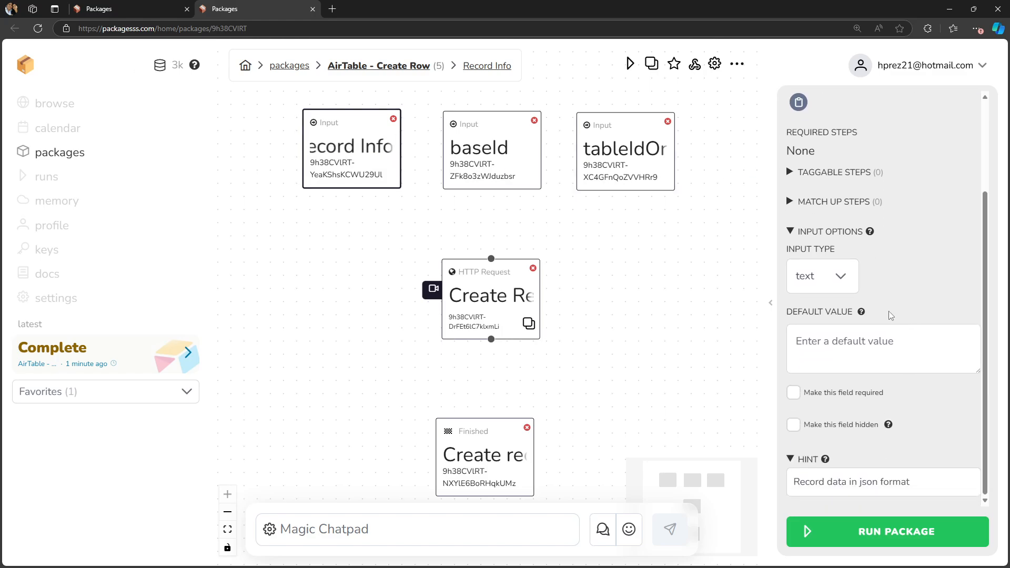
click(886, 343)
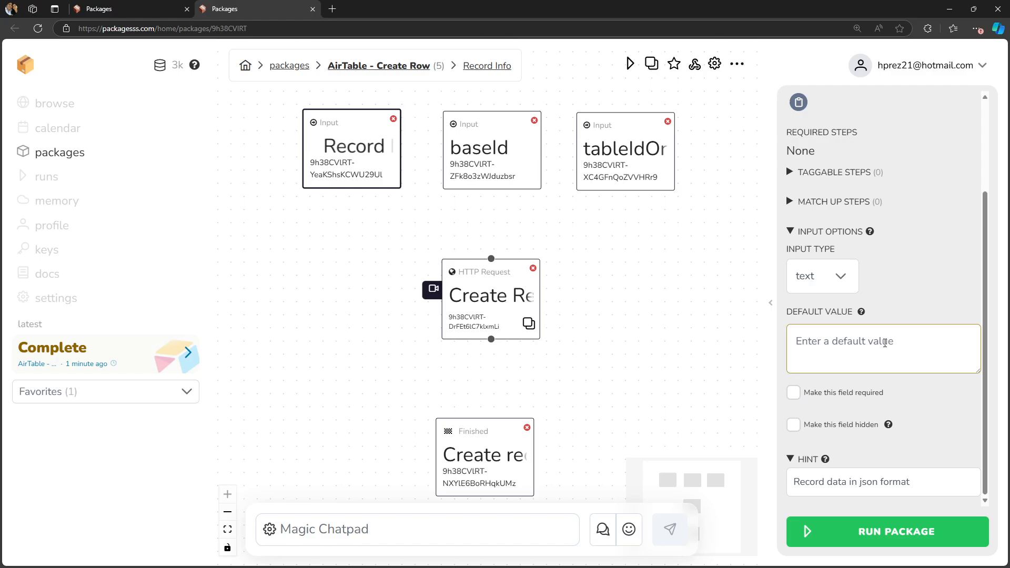
click(640, 278)
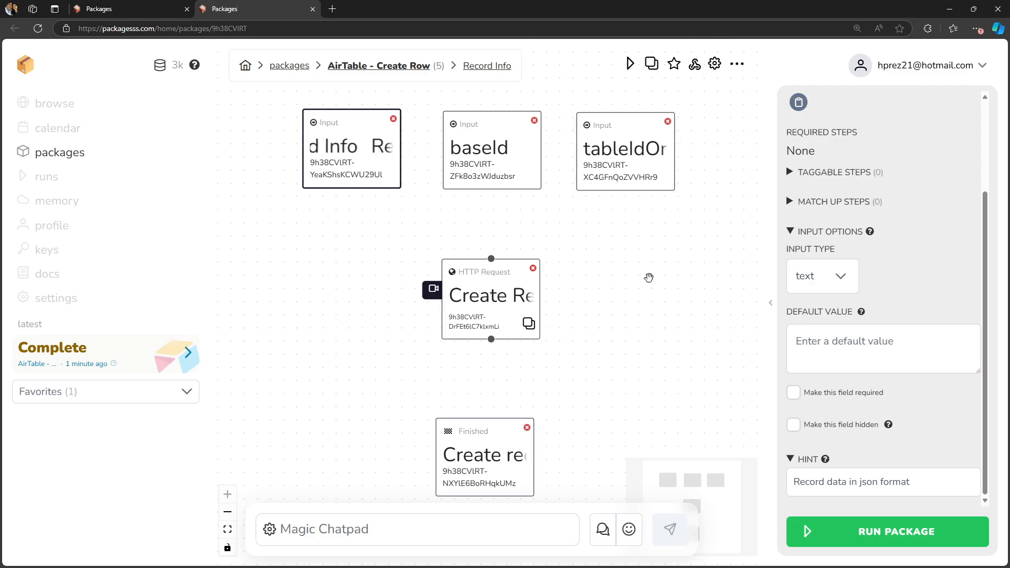
- Review the Create Record HTTP request's URL, method and Content-Type header parameter
click(485, 294)
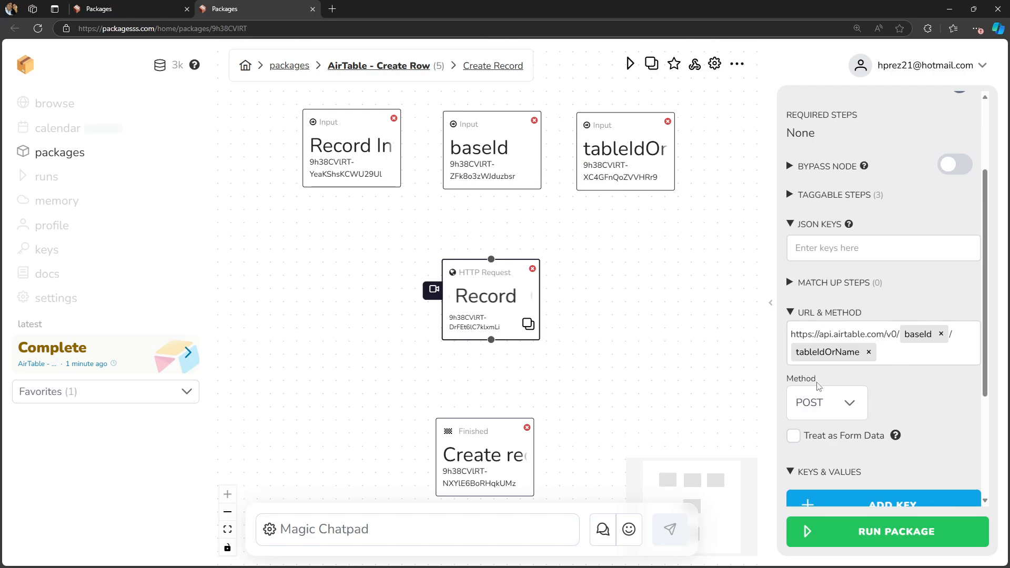
scroll(821, 389, down, 3)
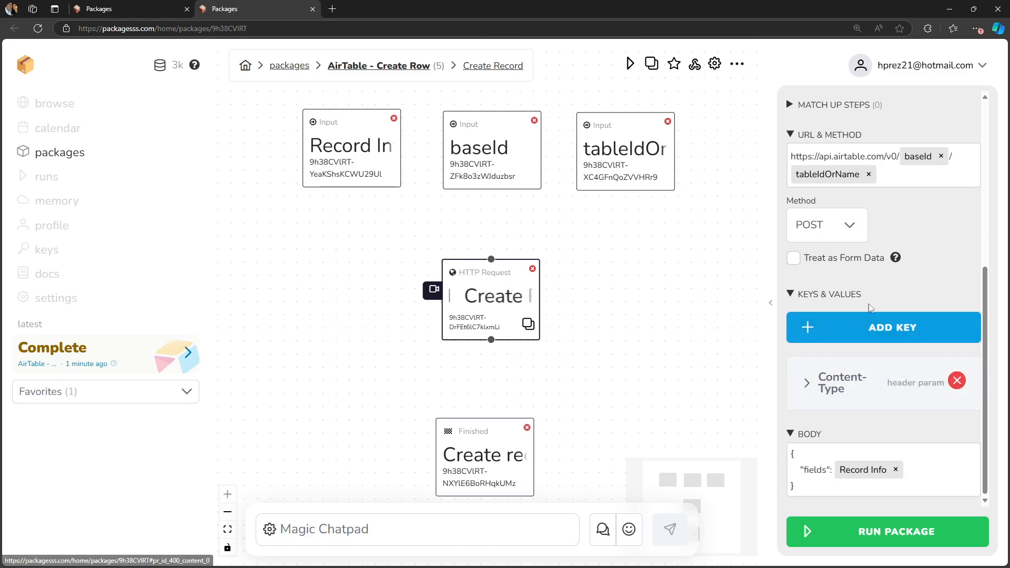
click(841, 389)
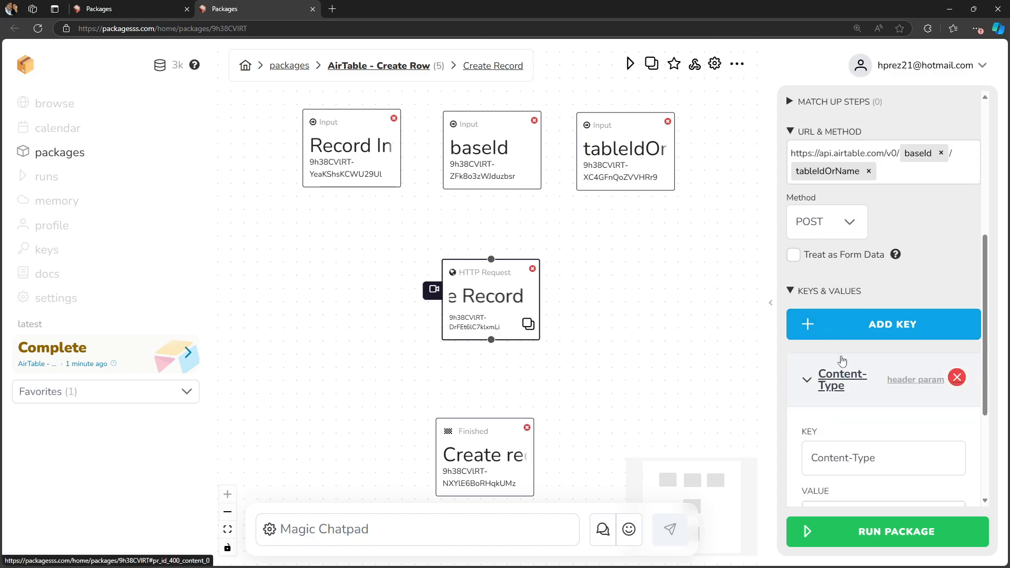
scroll(848, 358, down, 2)
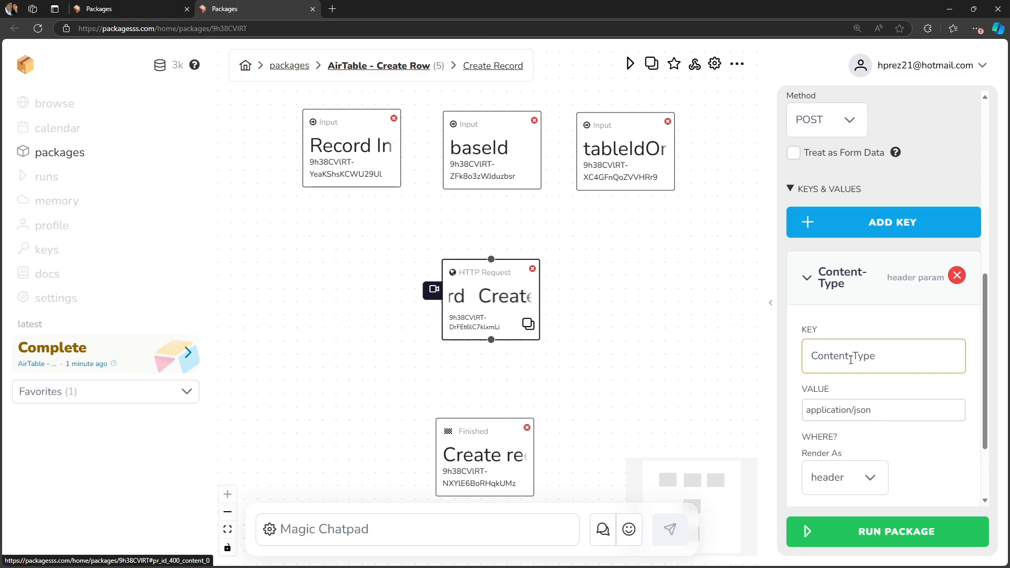
drag(884, 412, 759, 413)
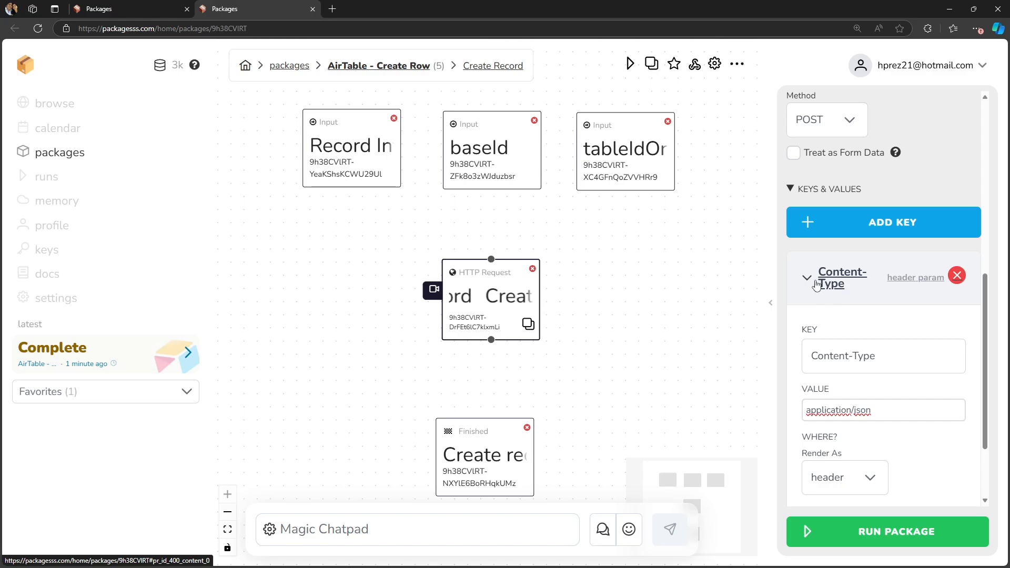
click(849, 298)
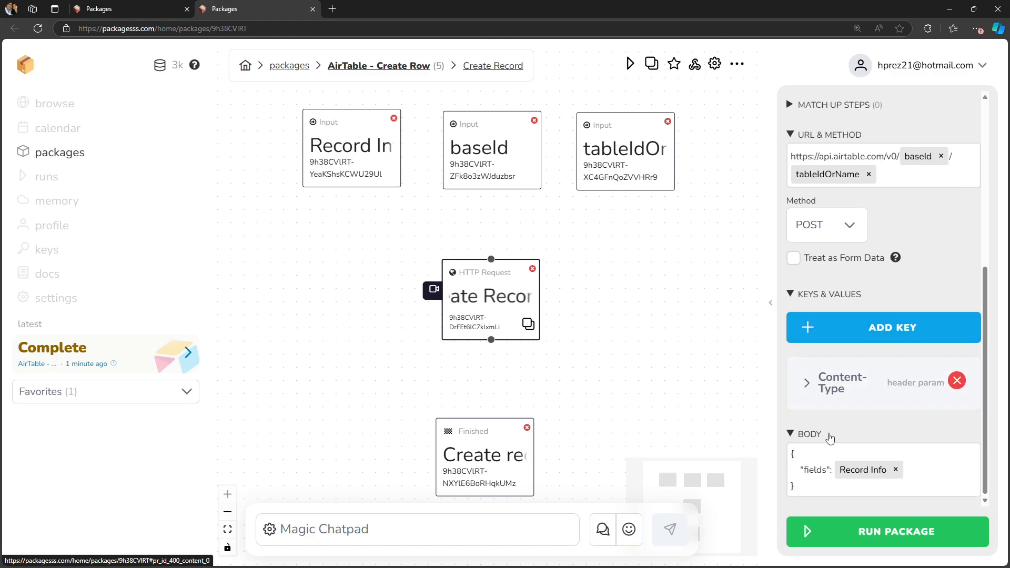
- Examine the Create Record request's body, and move the Create record response task slightly upward with its settings shown
drag(794, 487, 785, 461)
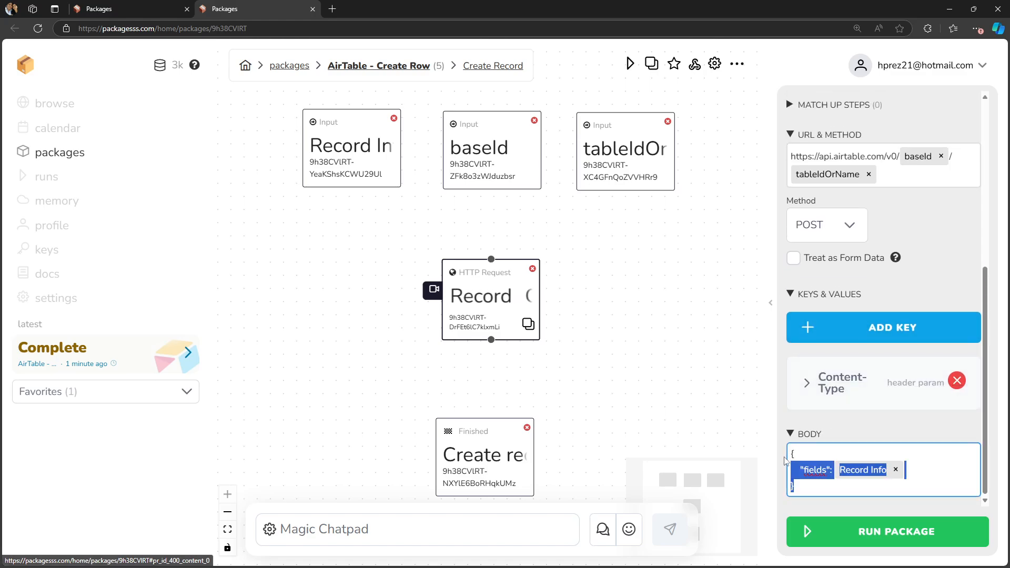
click(813, 452)
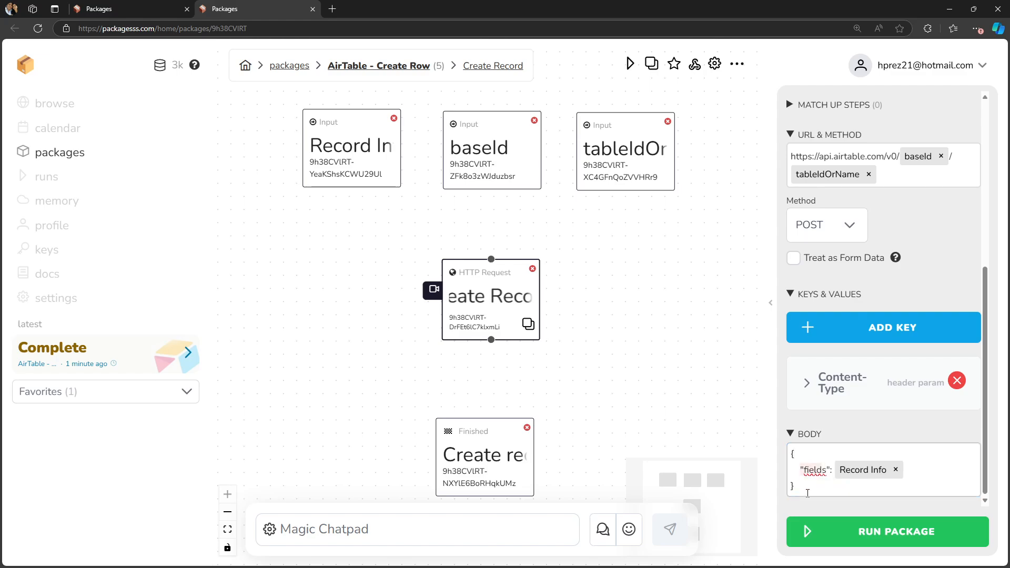
key(ctrl+a)
click(805, 451)
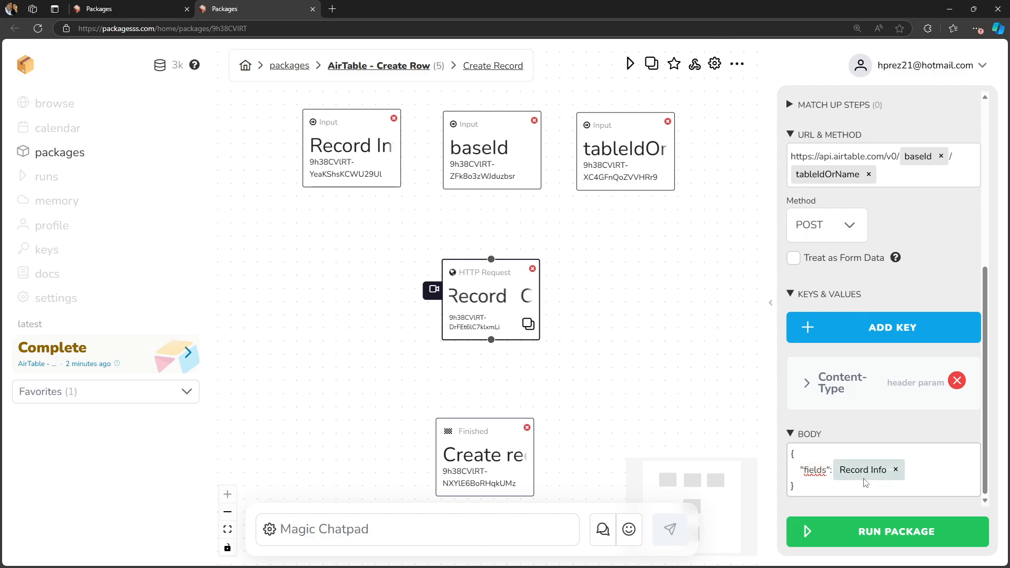
drag(492, 462, 491, 434)
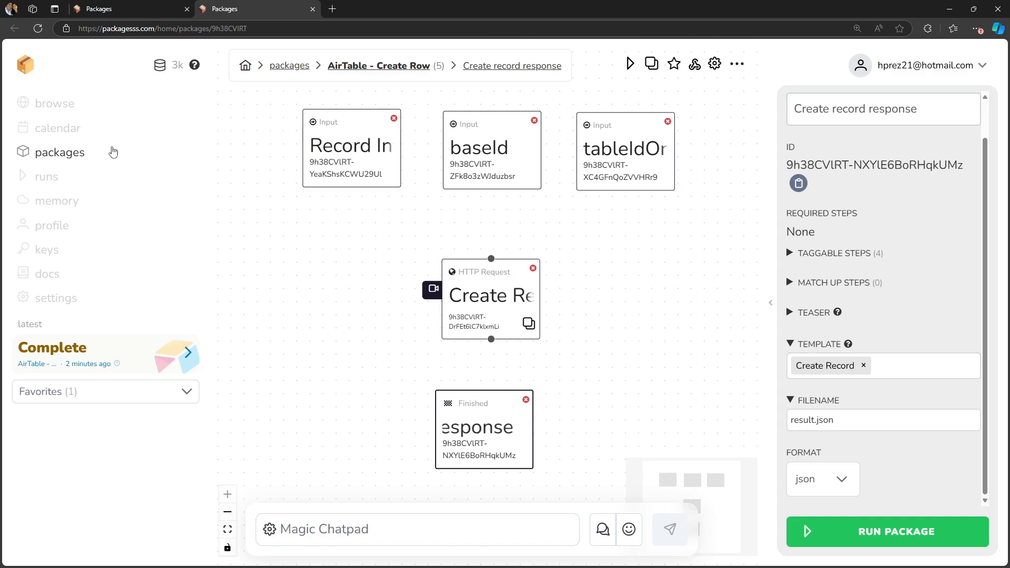
- Open the AirTable - Get Record package from the package list in a new browser tab
click(79, 156)
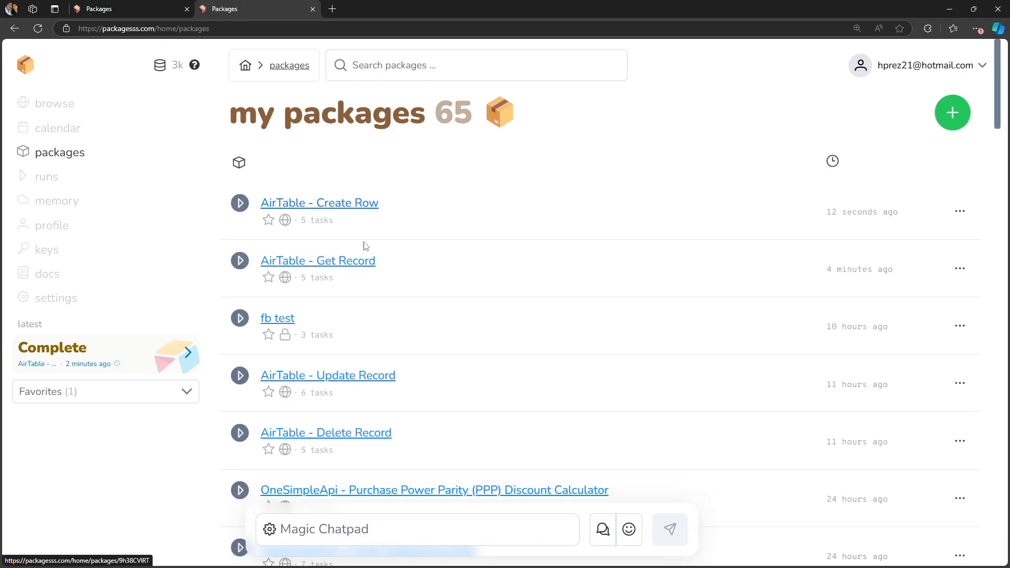
middle_click(342, 261)
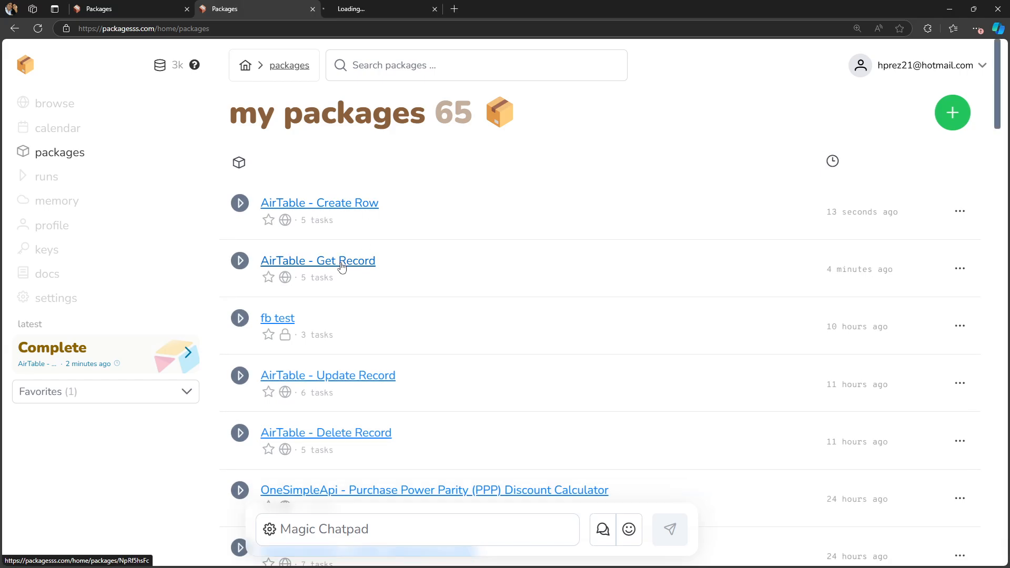
click(370, 12)
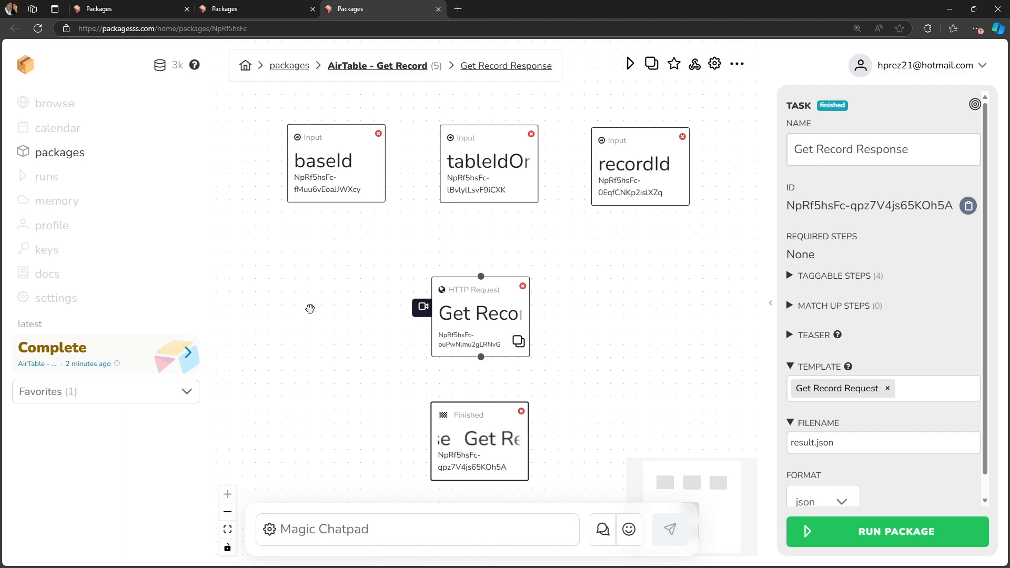
- Copy the fields object from the latest run's result.json into an untitled file in Visual Studio Code, and enlarge the editor interface
click(188, 352)
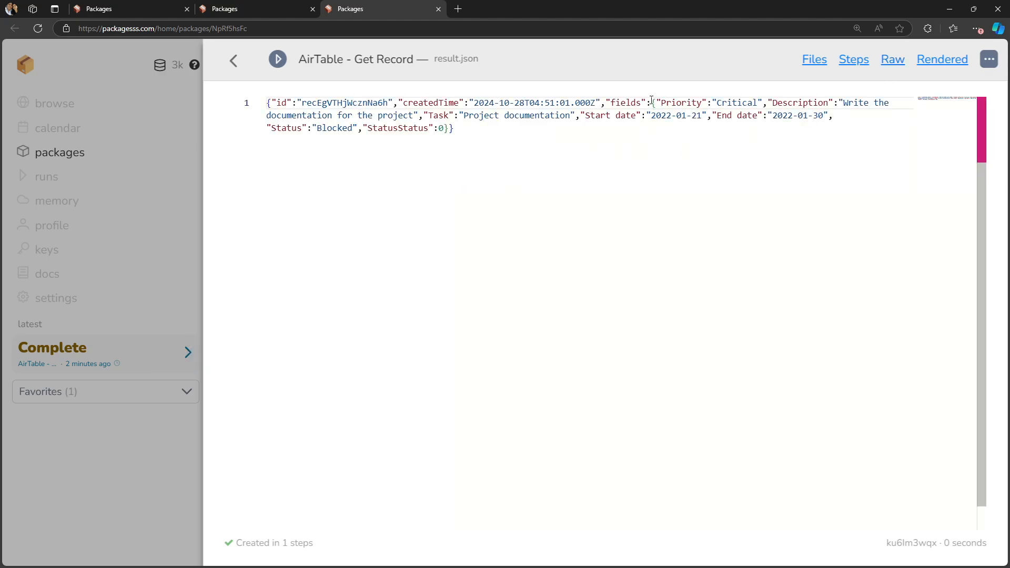
drag(653, 102, 450, 129)
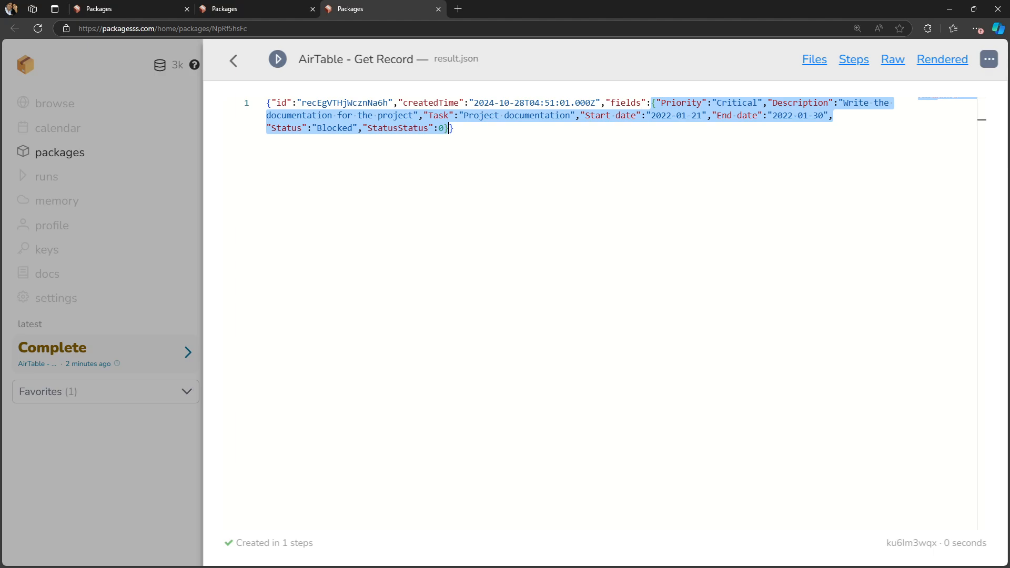
key(alt+Tab)
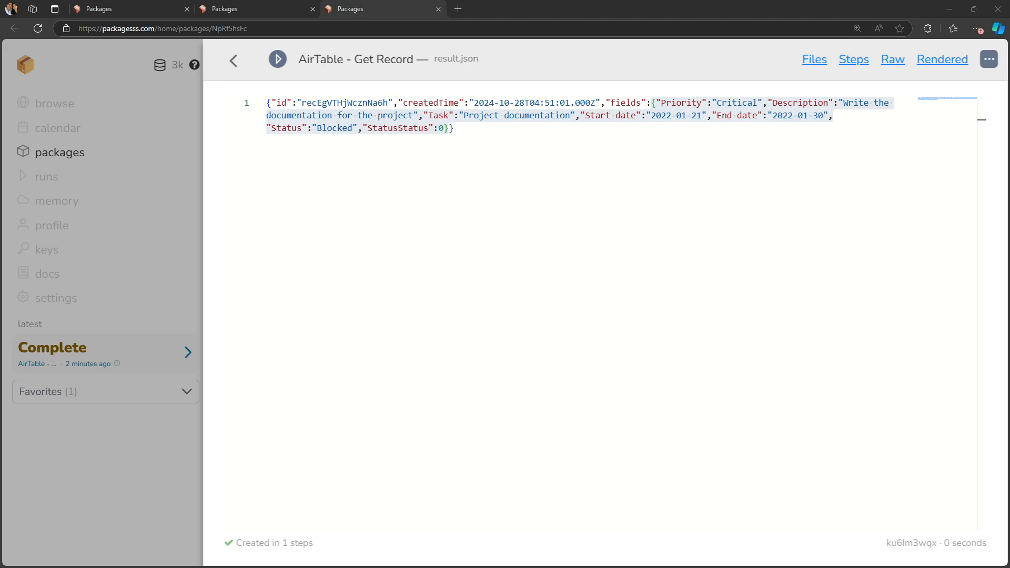
drag(1009, 218, 568, 1)
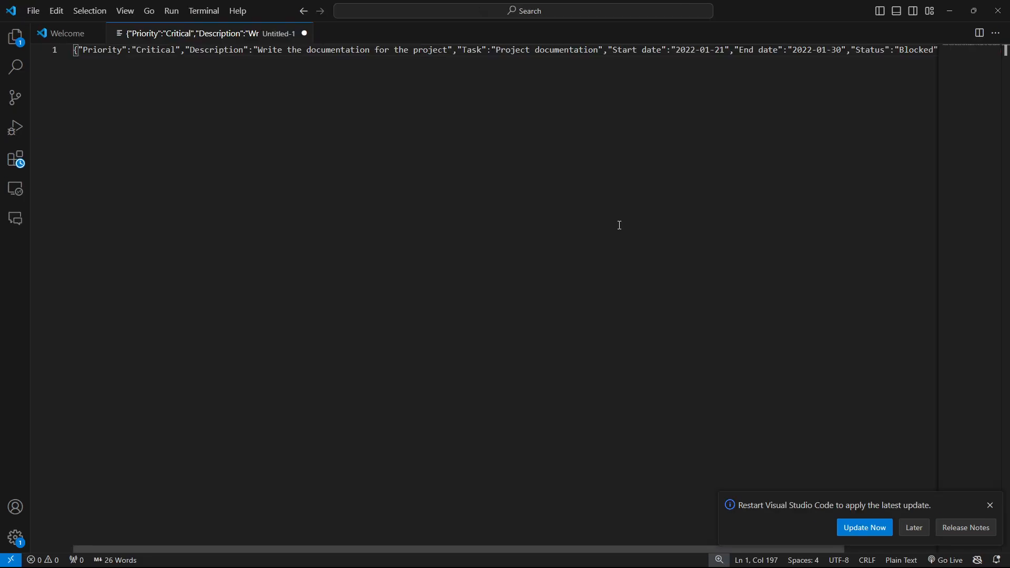
key(ctrl+equal)
key(ctrl+equal)
key(ctrl+equal)
key(ctrl+equal)
key(ctrl+shift+p)
text(form)
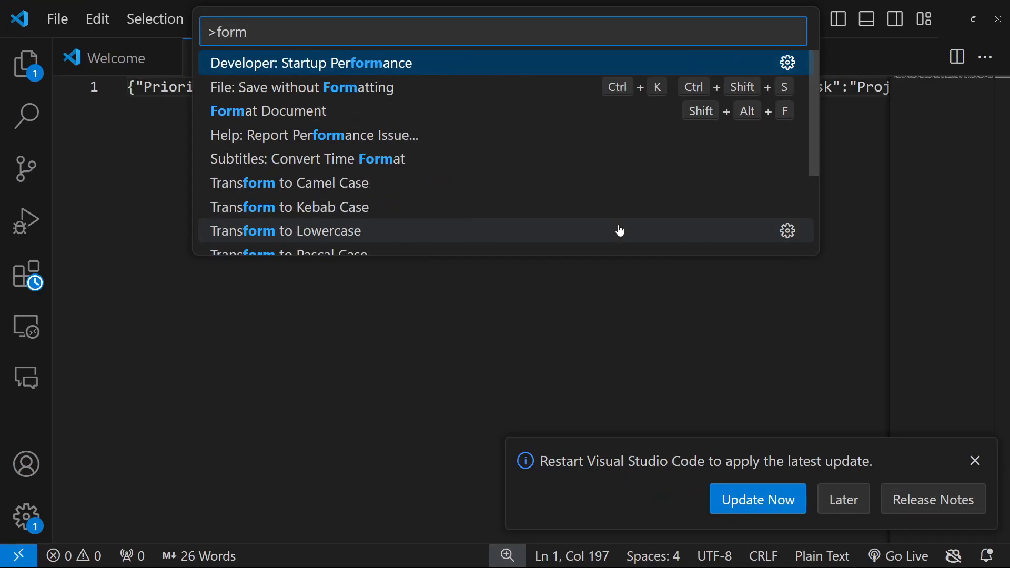
key(Escape)
- Set the untitled file's language mode to JSON and format the document
click(977, 461)
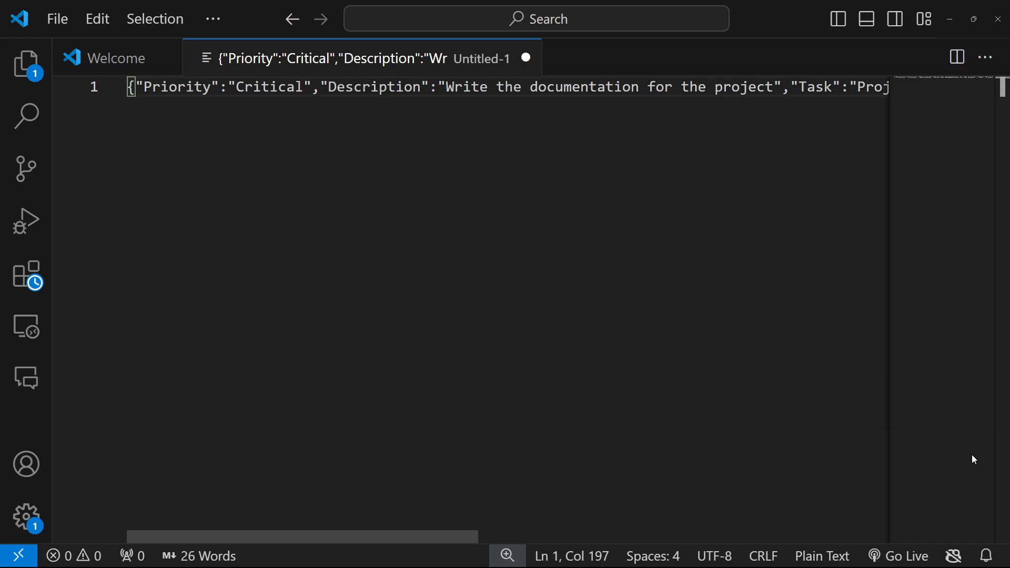
click(836, 556)
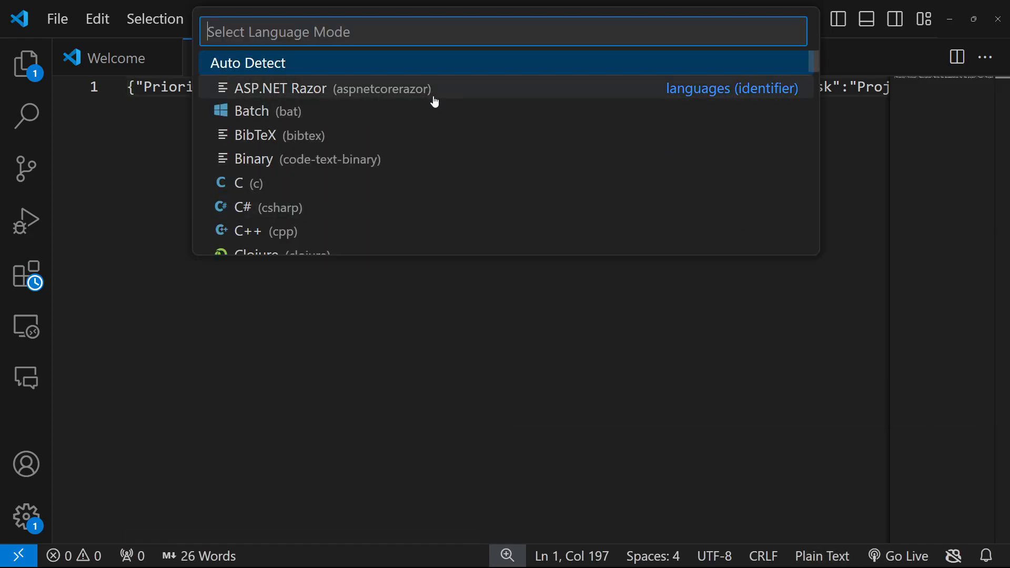
text(json)
key(Return)
key(ctrl+shift+p)
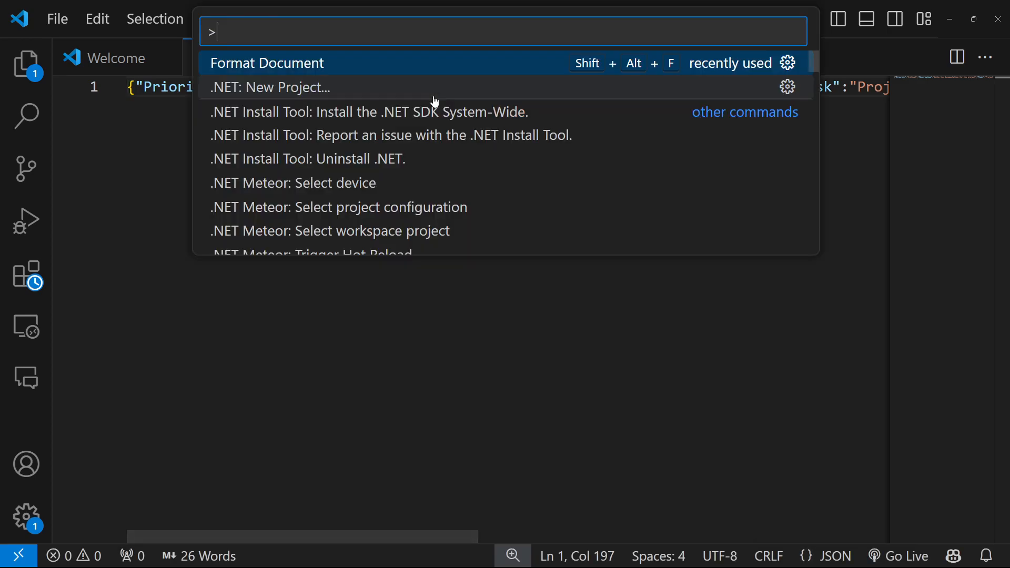
key(Return)
- Examine the formatted JSON's braces, field entries and Priority value, and switch to the Tasks table in Airtable
drag(397, 290, 129, 88)
click(285, 279)
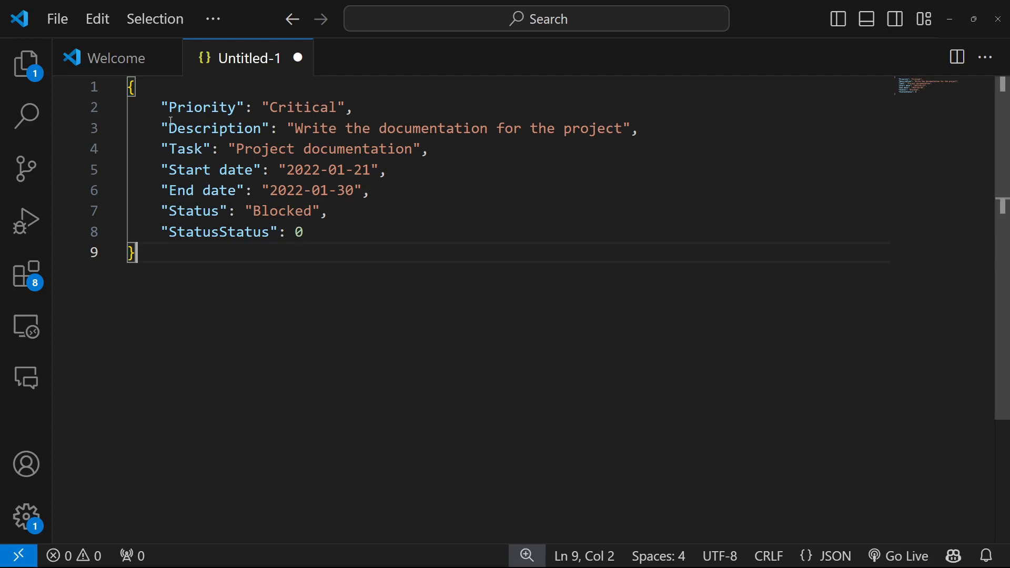
double_click(134, 90)
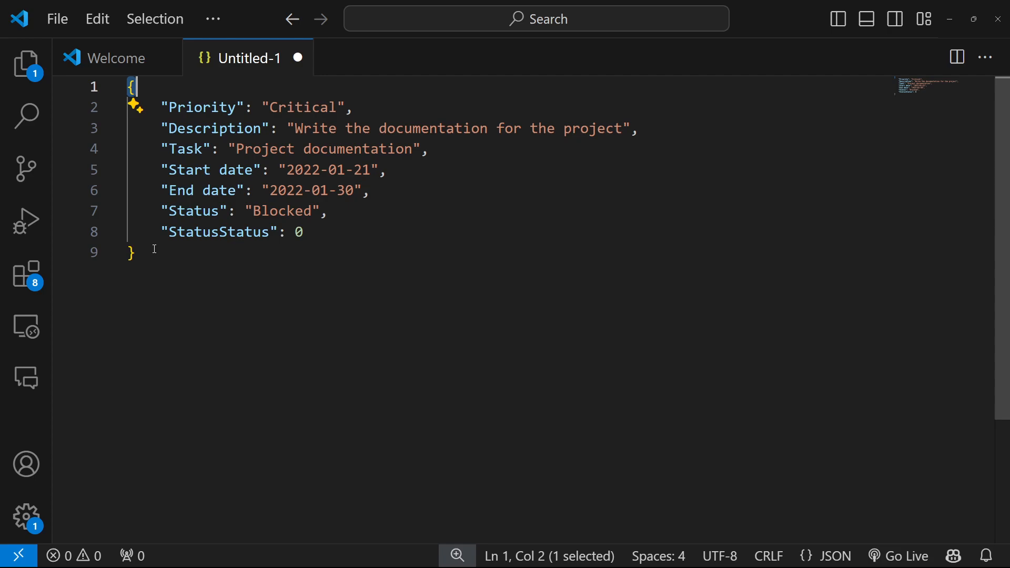
mouse_move(145, 253)
mouse_down()
mouse_move(128, 254)
mouse_move(167, 255)
mouse_move(128, 254)
mouse_up()
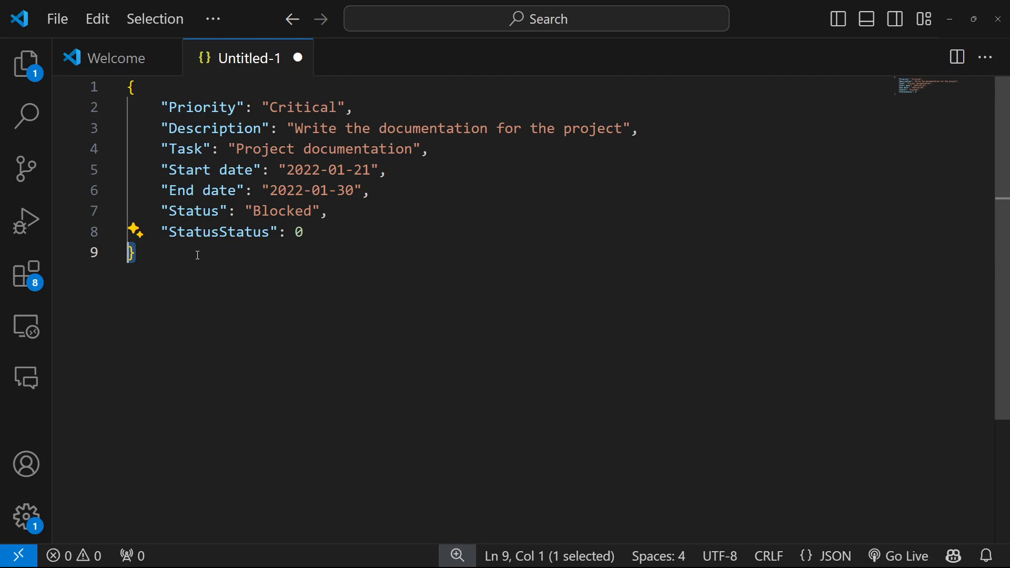
drag(154, 107, 335, 231)
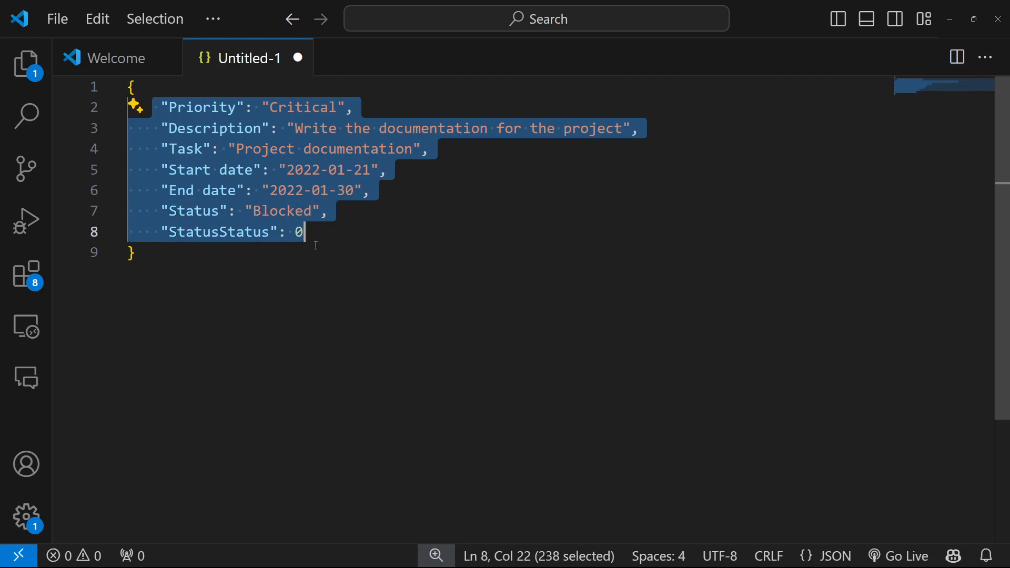
double_click(302, 116)
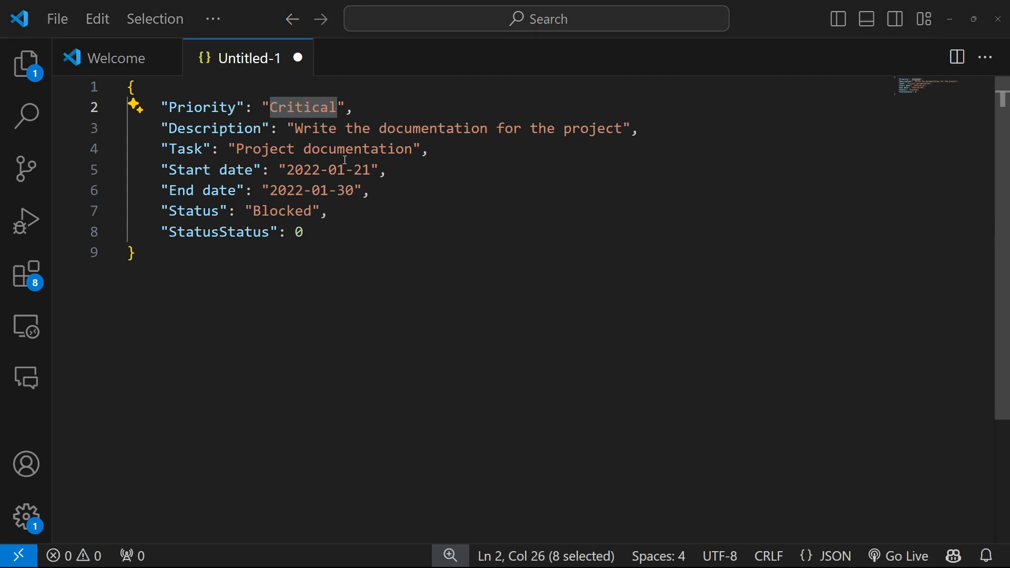
key(alt+Tab)
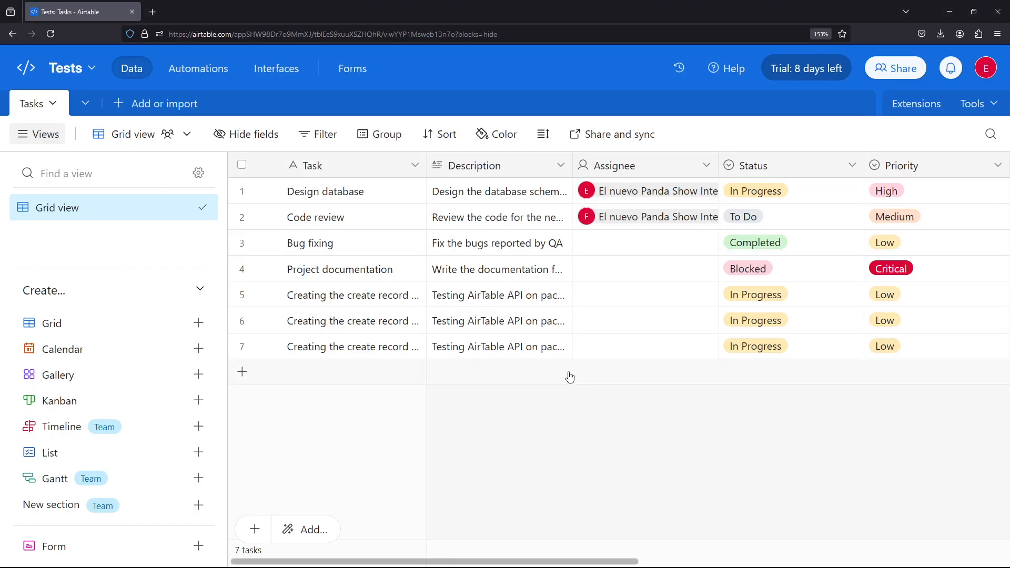
- Check the Priority options in the Airtable Tasks table and set the JSON's Priority value to "Medium" in Visual Studio Code
key(alt+Tab)
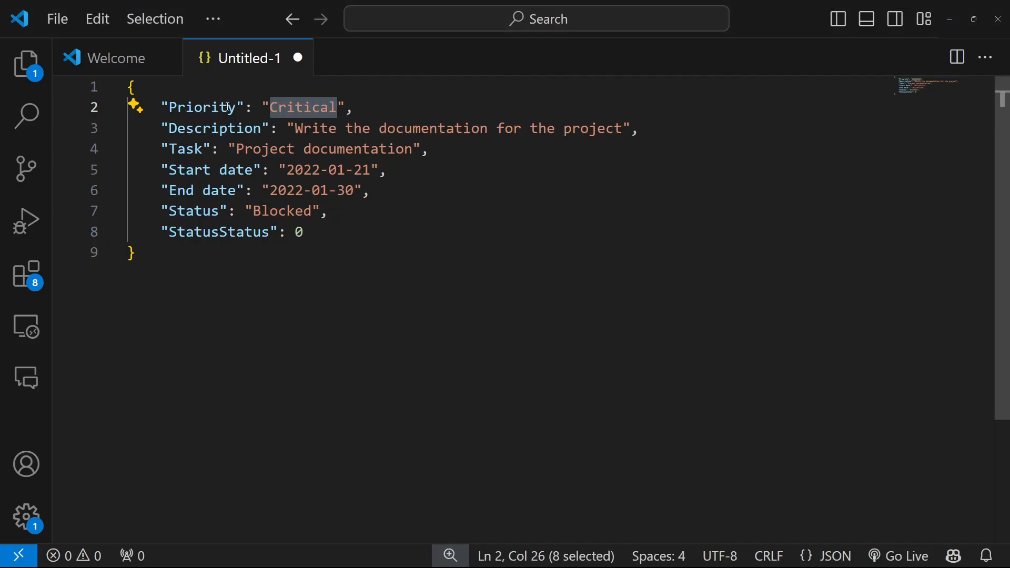
key(alt+Tab)
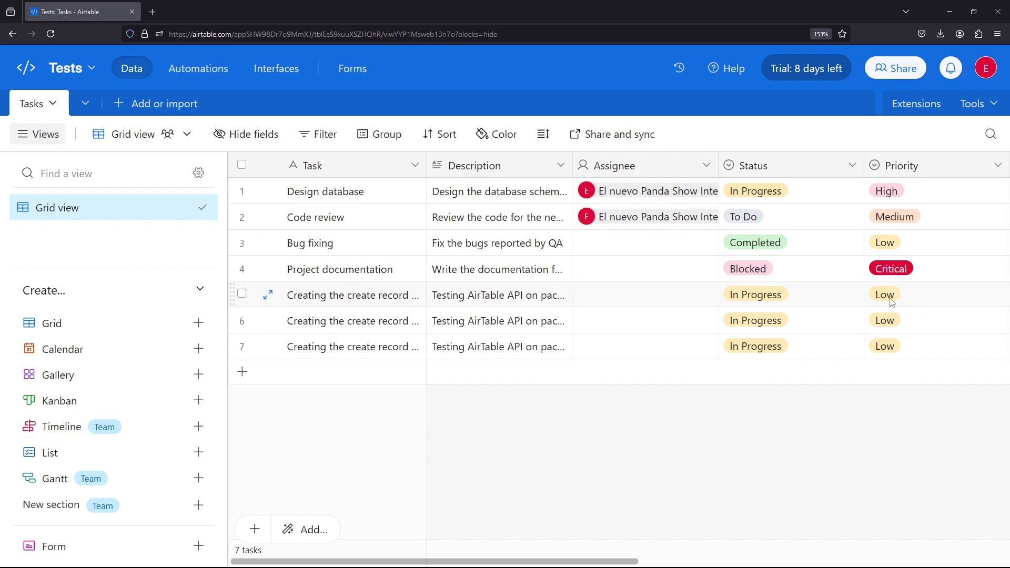
key(alt+Tab)
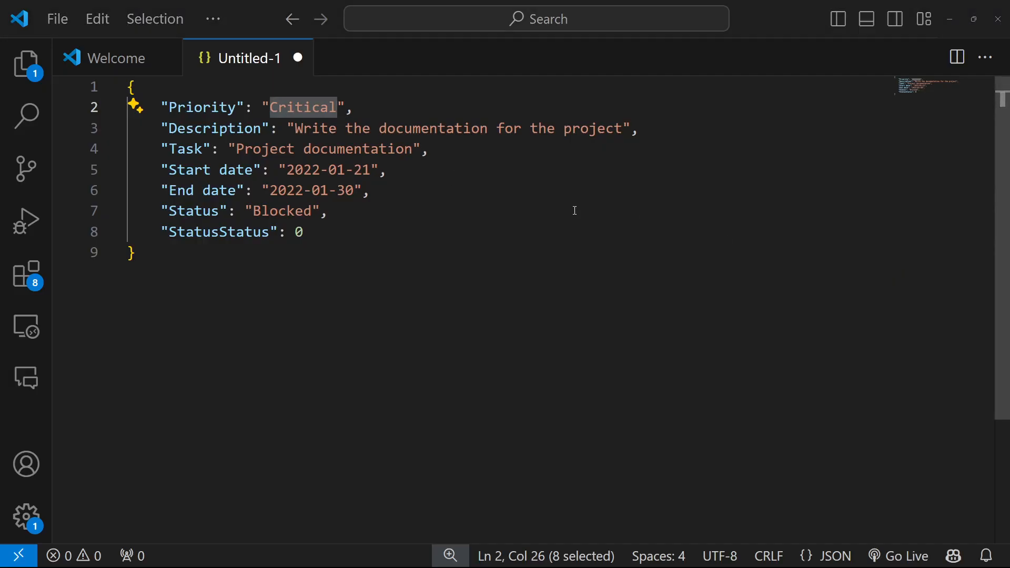
key(alt+Tab)
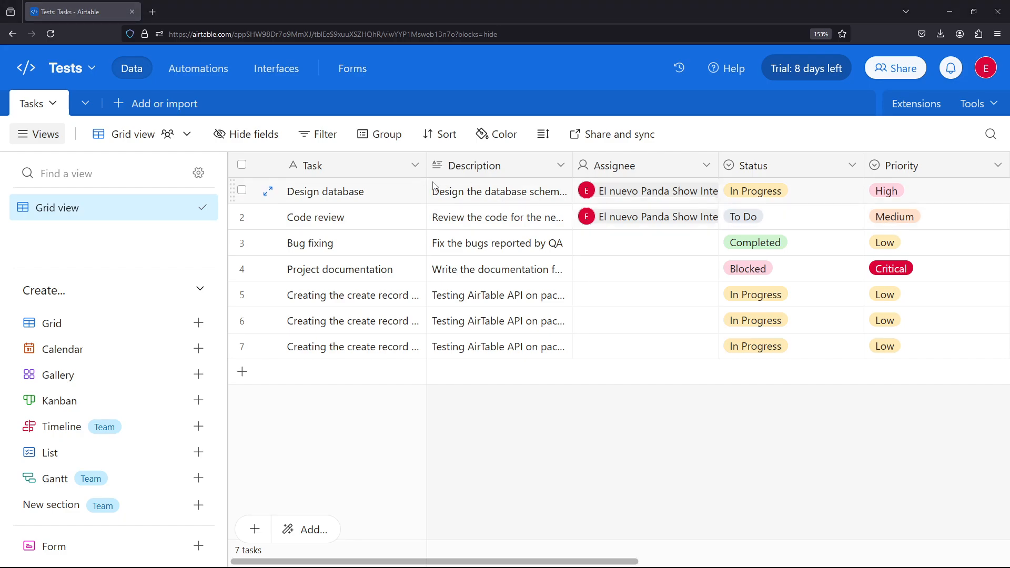
key(alt+Tab)
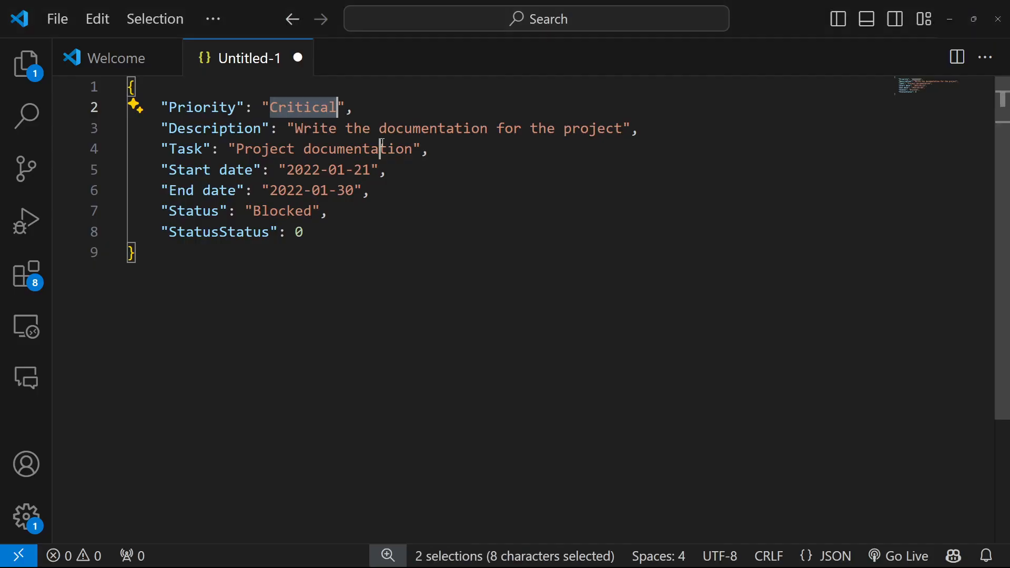
text(Medium)
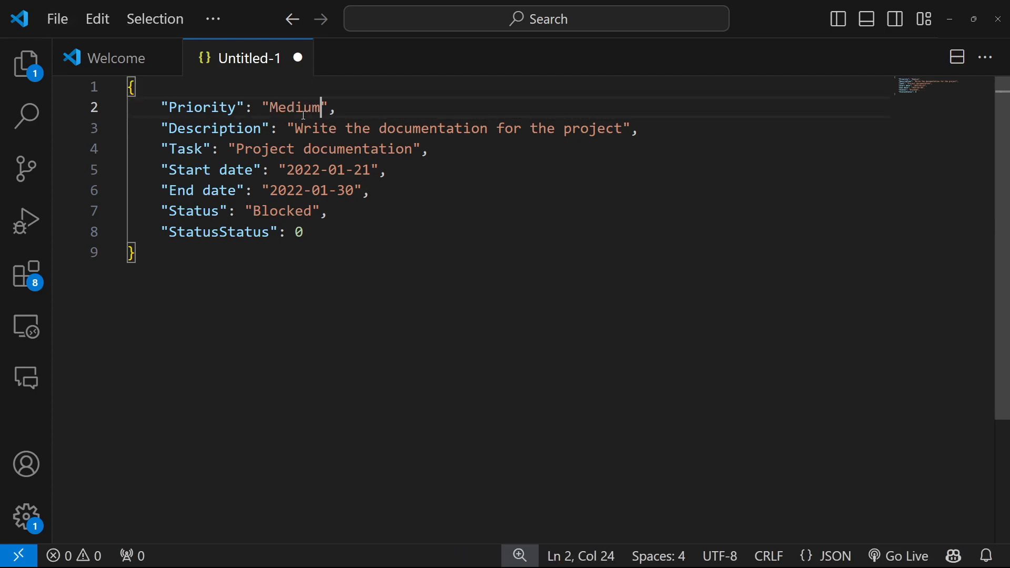
- Replace the Description value in the JSON with "Testing Packagesss creation function"
drag(295, 129, 624, 129)
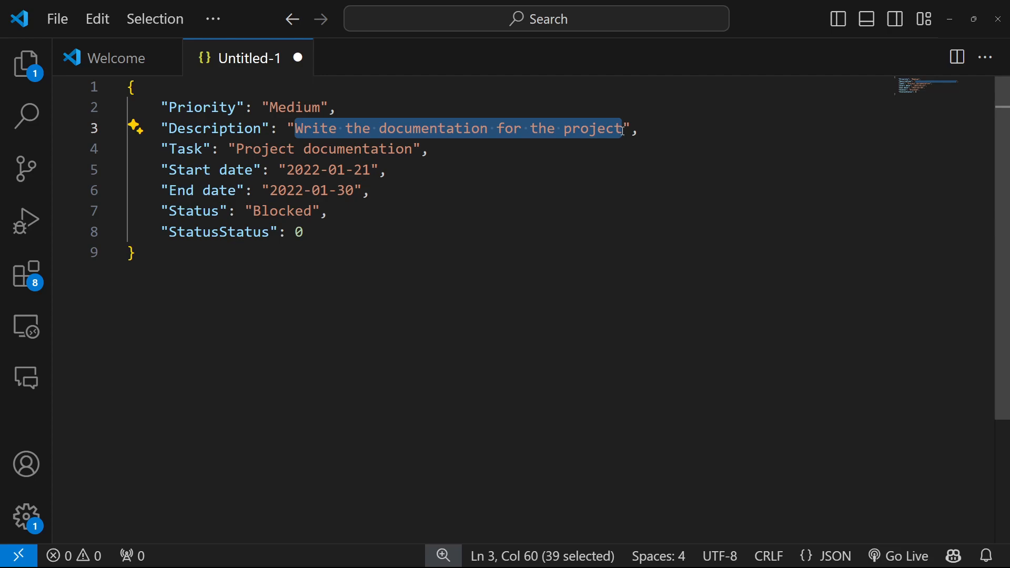
text(Testing )
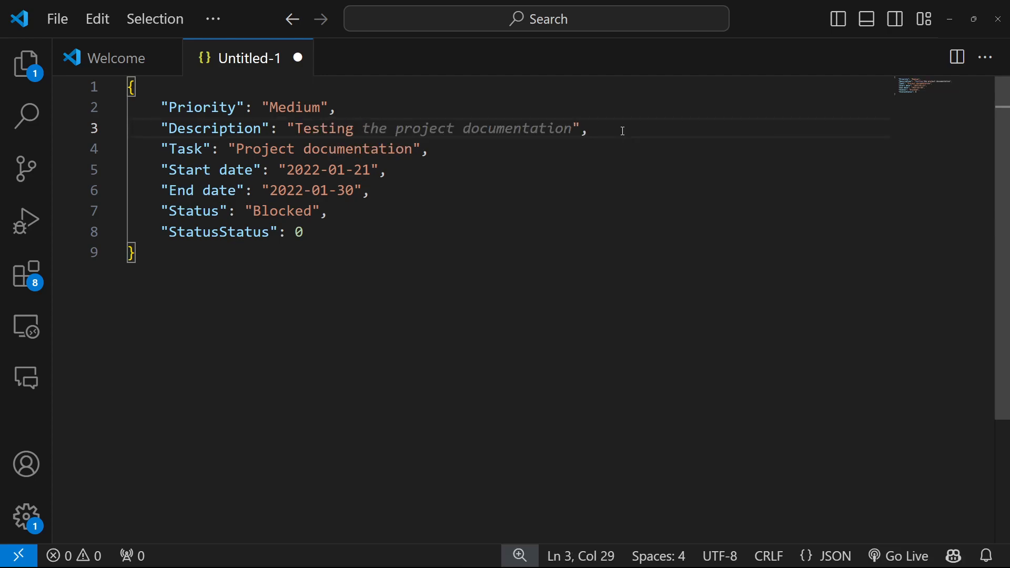
text(Packagerss)
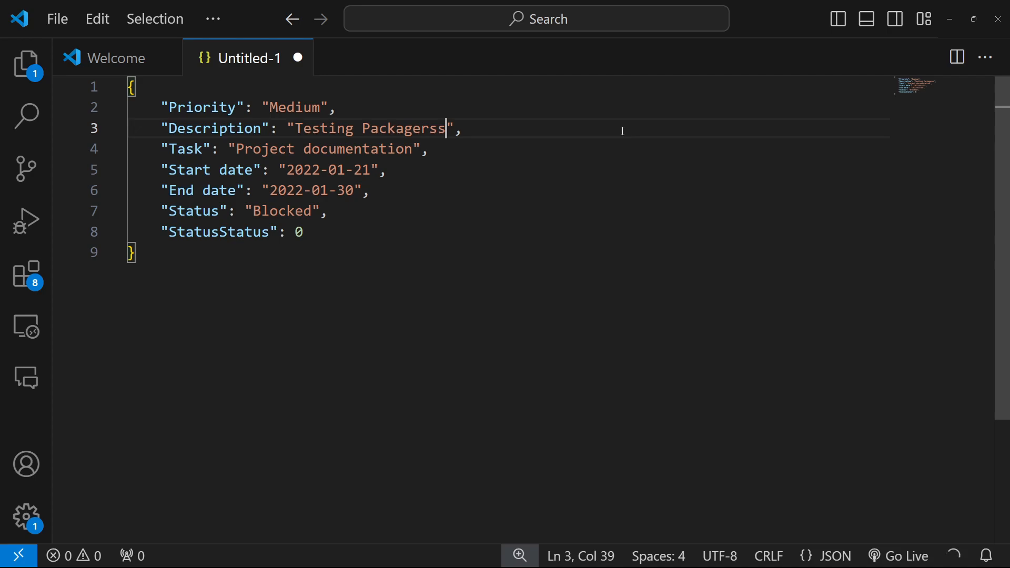
key(BackSpace)
key(BackSpace)
key(BackSpace)
text(sss c)
text(reation fun)
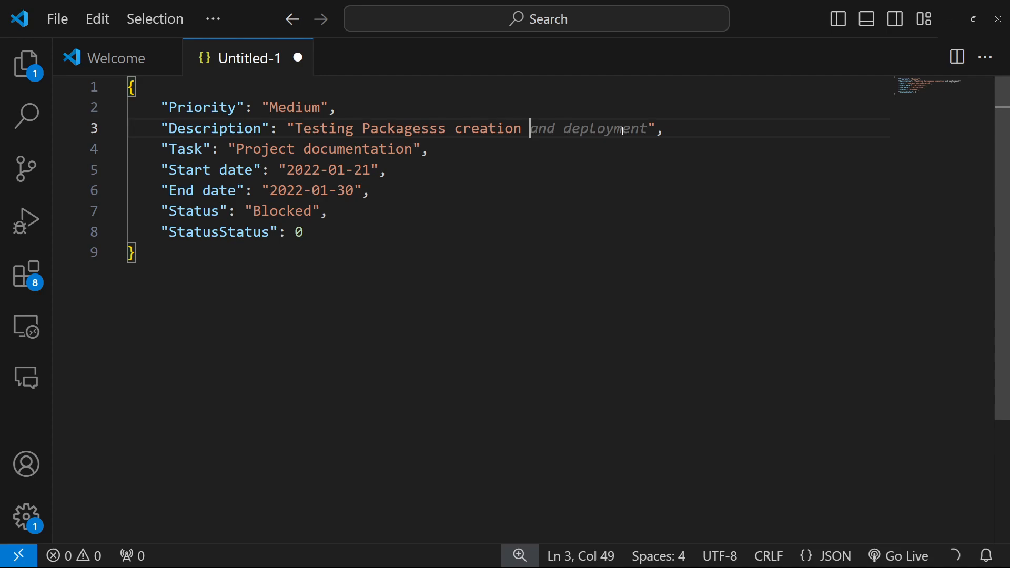
text(ctiona)
key(BackSpace)
key(BackSpace)
key(BackSpace)
key(BackSpace)
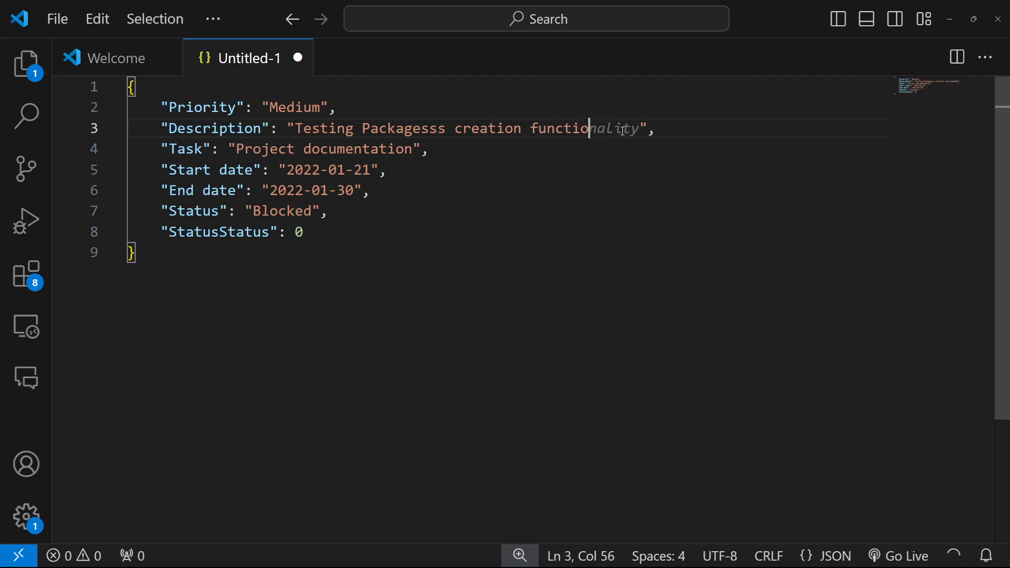
text(ion)
click(462, 164)
- Replace the Task value in the JSON with "Testing Package"
drag(236, 149, 415, 150)
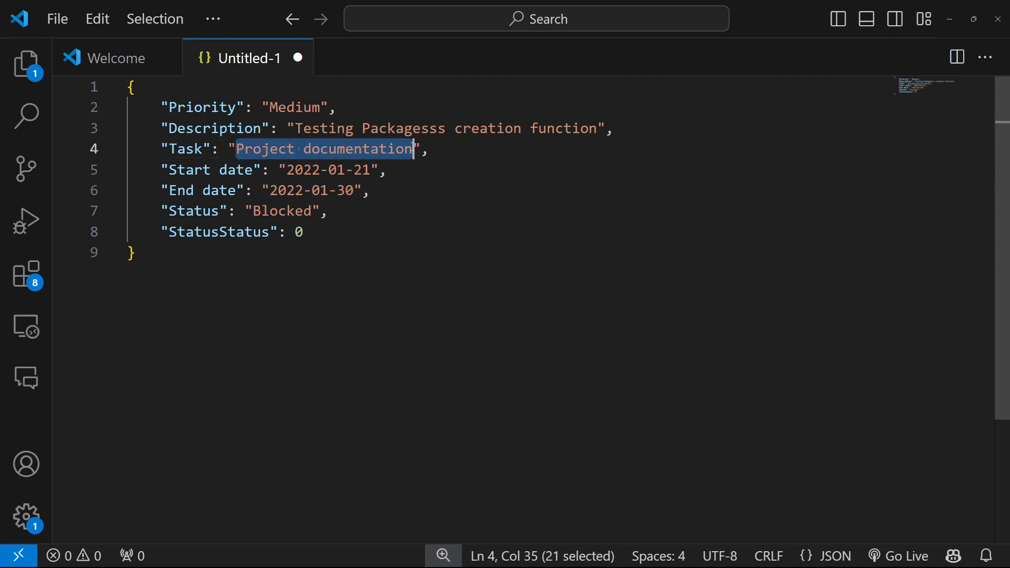
text(Testing Pack)
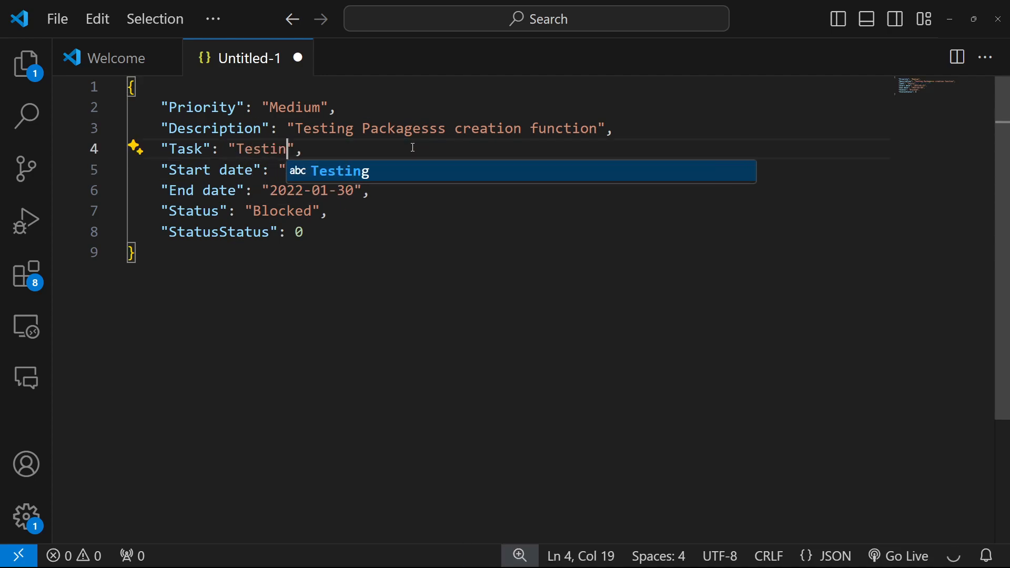
text(age)
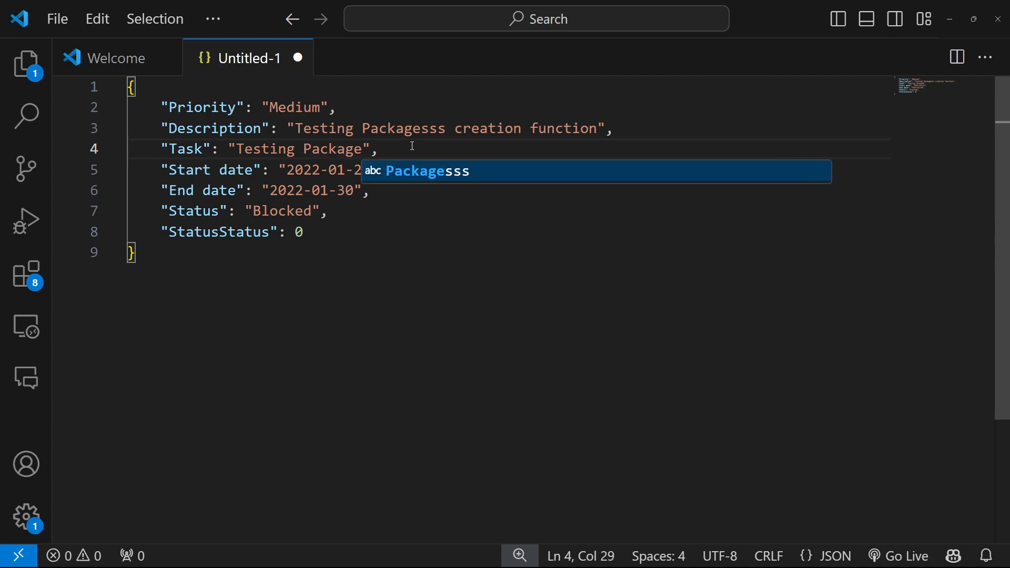
key(ctrl+End)
- Change the years so that Start date is "2024-01-21" and End date is "2025-01-30"
drag(312, 170, 304, 190)
text(4)
text(5)
click(345, 214)
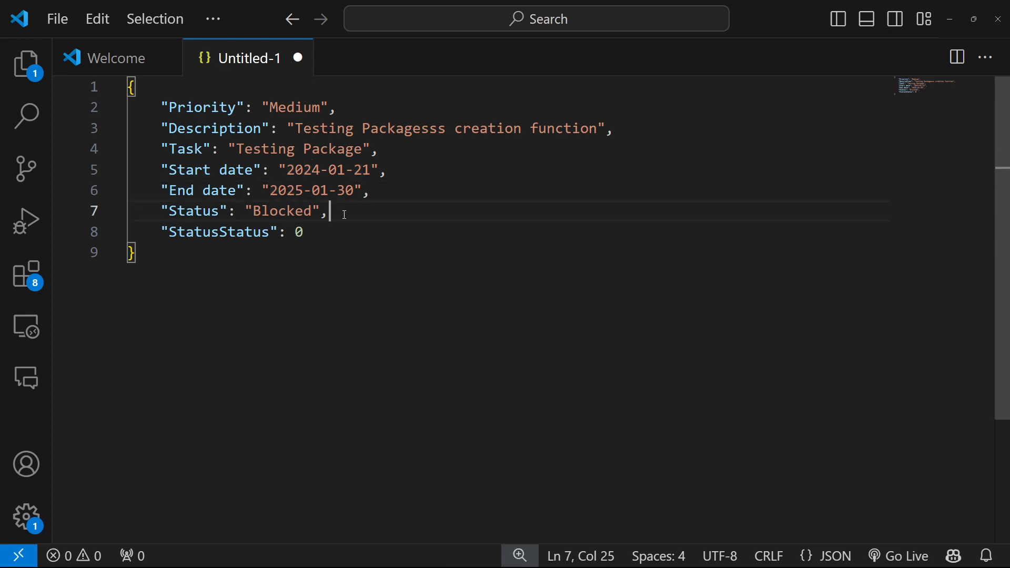
- Set the JSON's Status value to "To Do", checking it against the Status options in the Airtable Tasks table
double_click(285, 214)
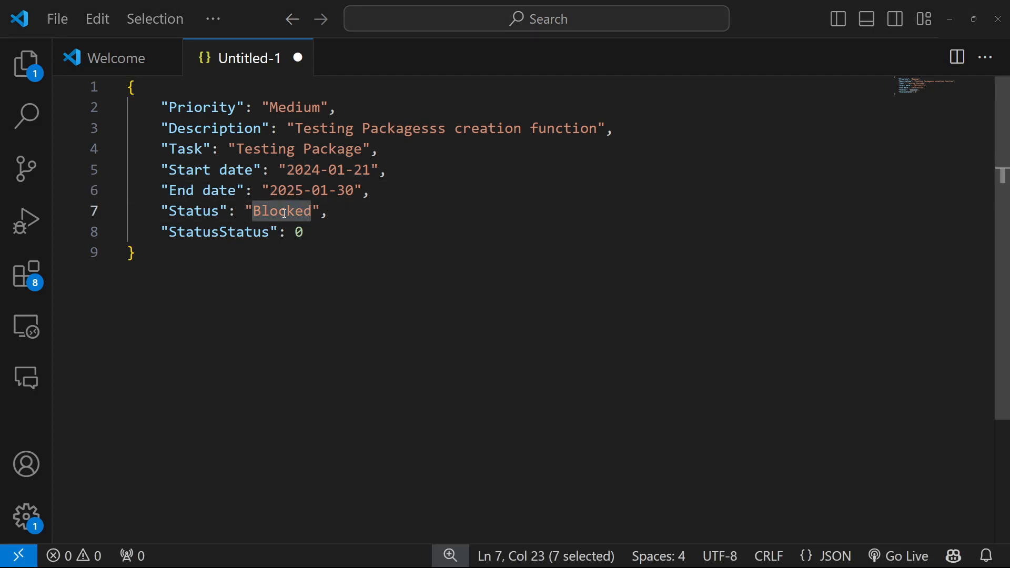
key(alt+Tab)
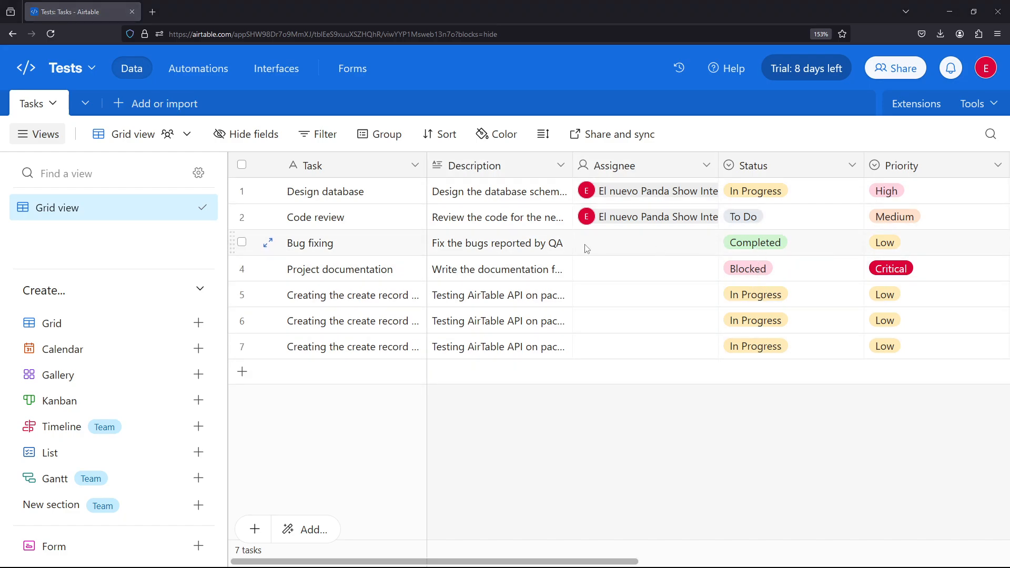
key(alt+Tab)
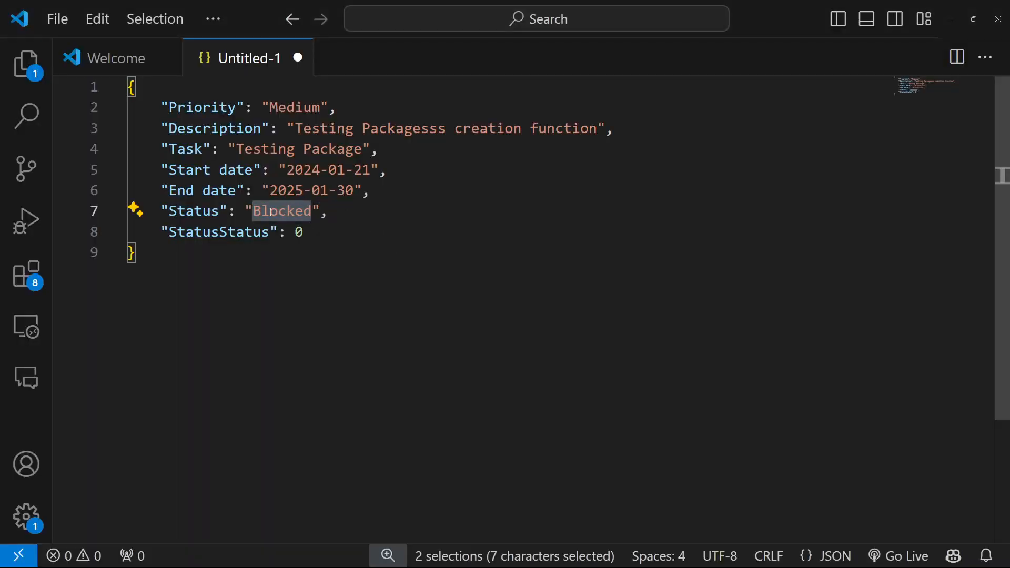
double_click(275, 212)
text(To Do)
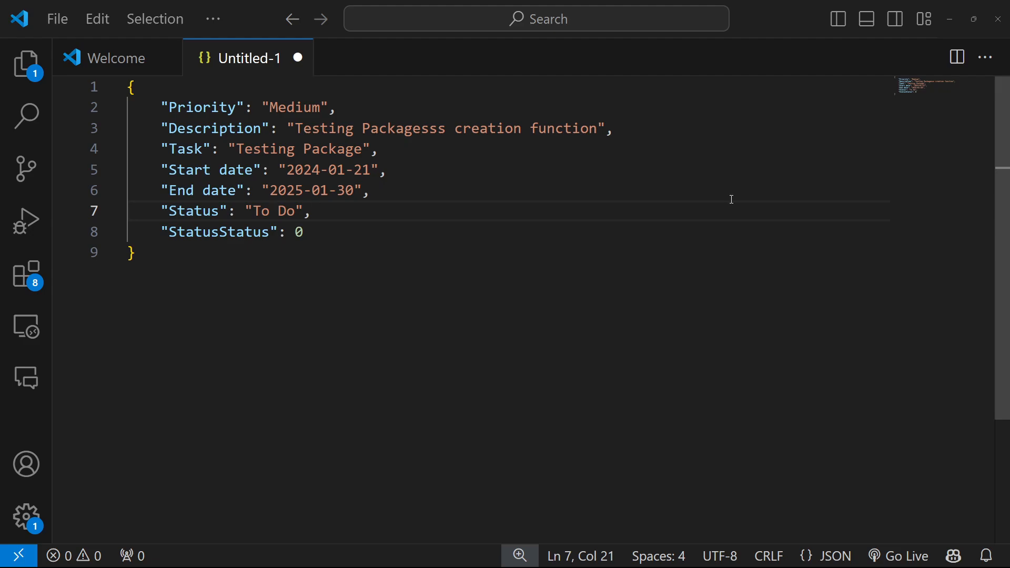
key(alt+Tab)
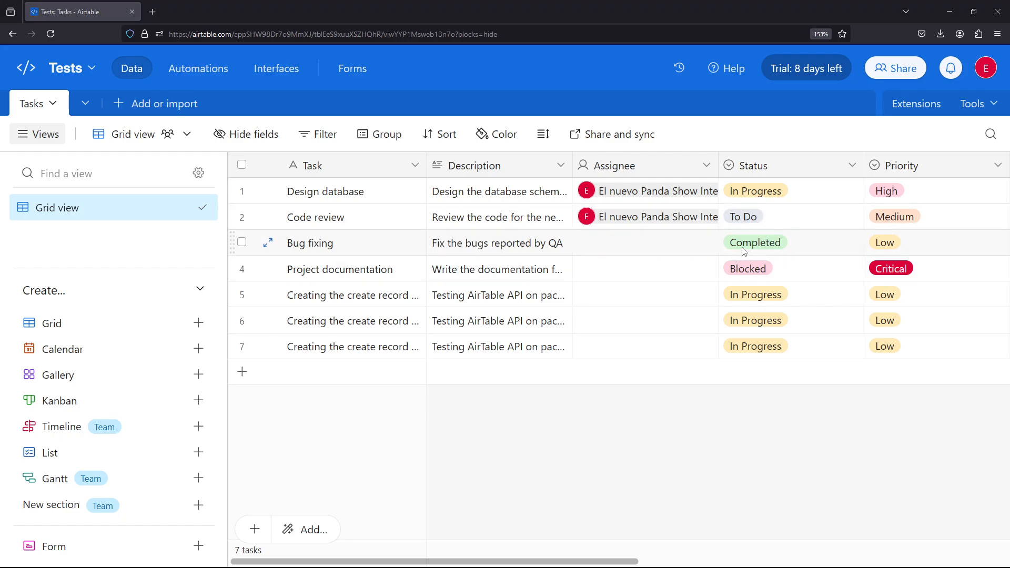
key(alt+Tab)
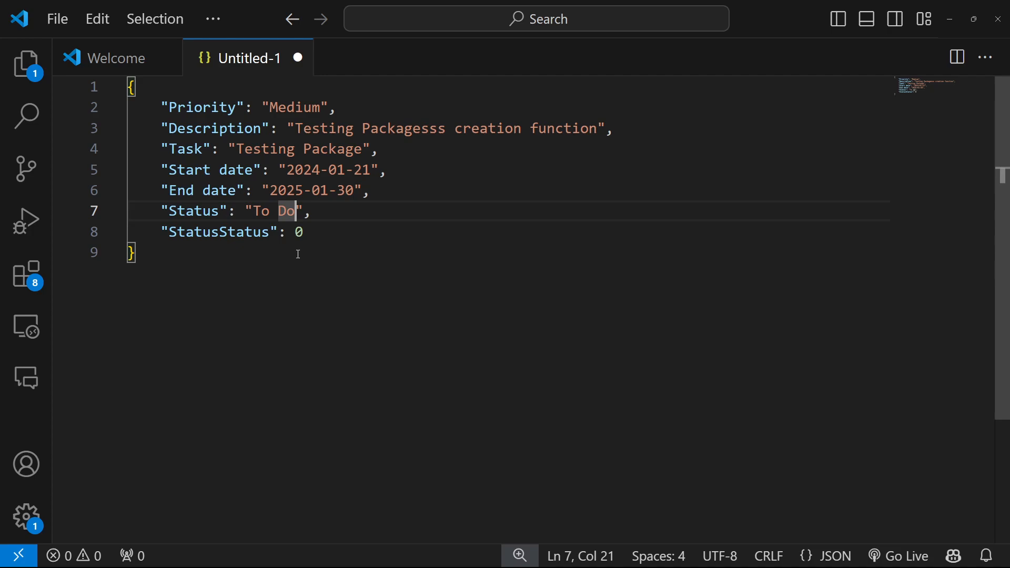
- Delete the StatusStatus entry from the JSON along with the trailing comma after the Status value
click(307, 232)
key(shift+Home)
key(BackSpace)
key(BackSpace)
key(BackSpace)
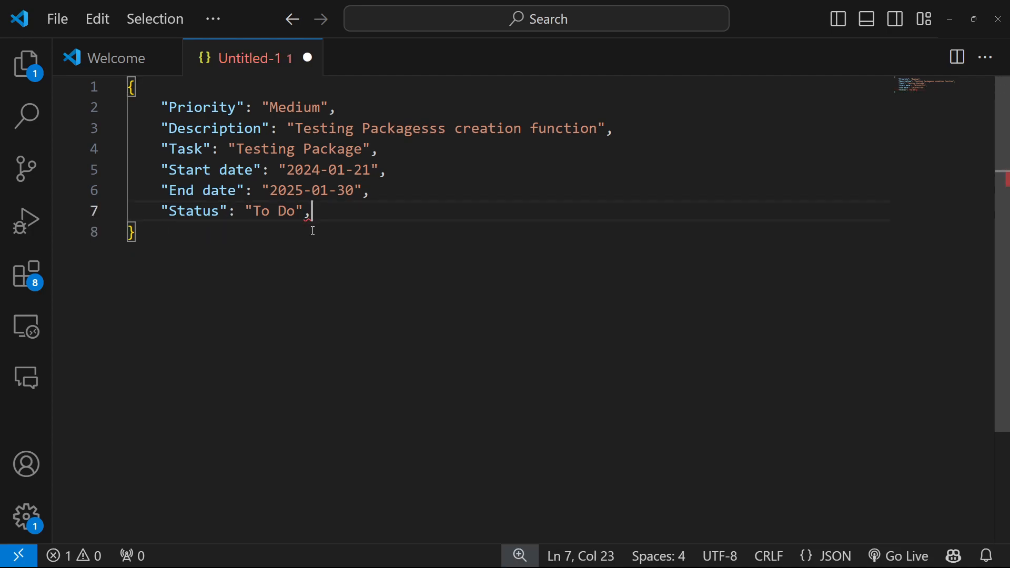
key(BackSpace)
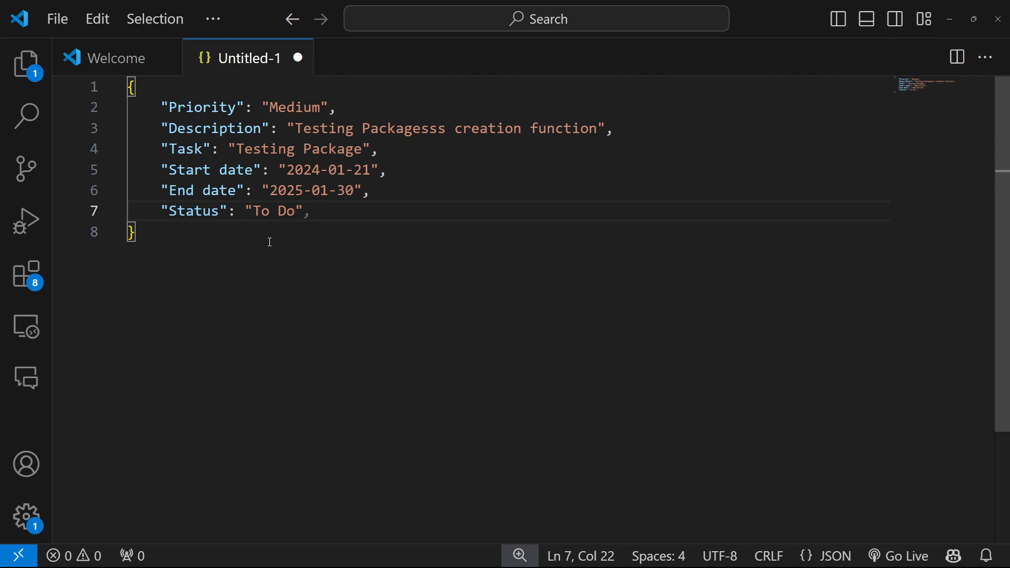
- Copy the entire edited JSON object, including its opening and closing braces
drag(173, 267, 86, 68)
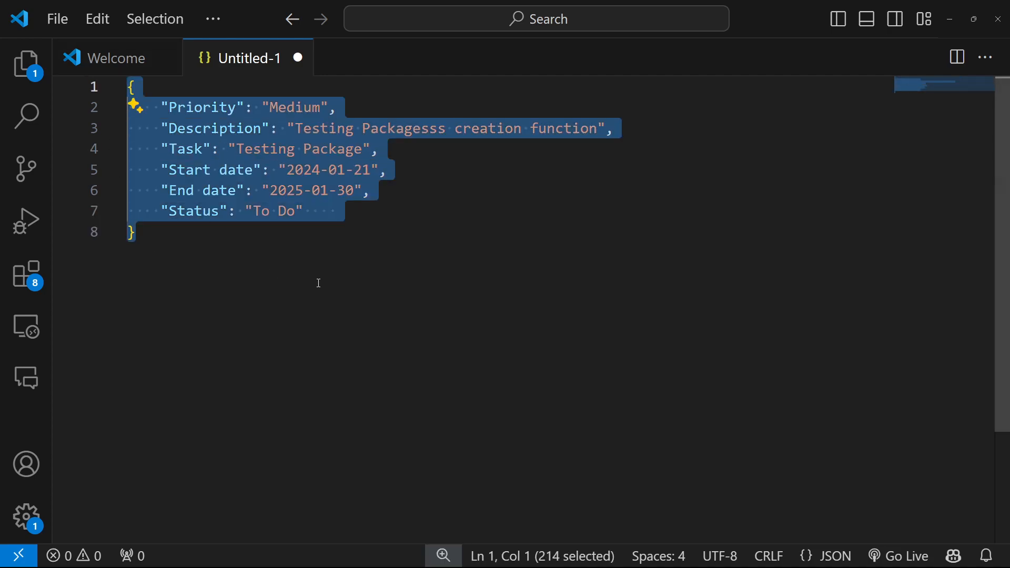
click(279, 278)
key(ctrl+shift+Home)
key(ctrl+c)
- Switch to the Packages site in the browser and open the AirTable - Create Row package from the package list
key(alt+Tab)
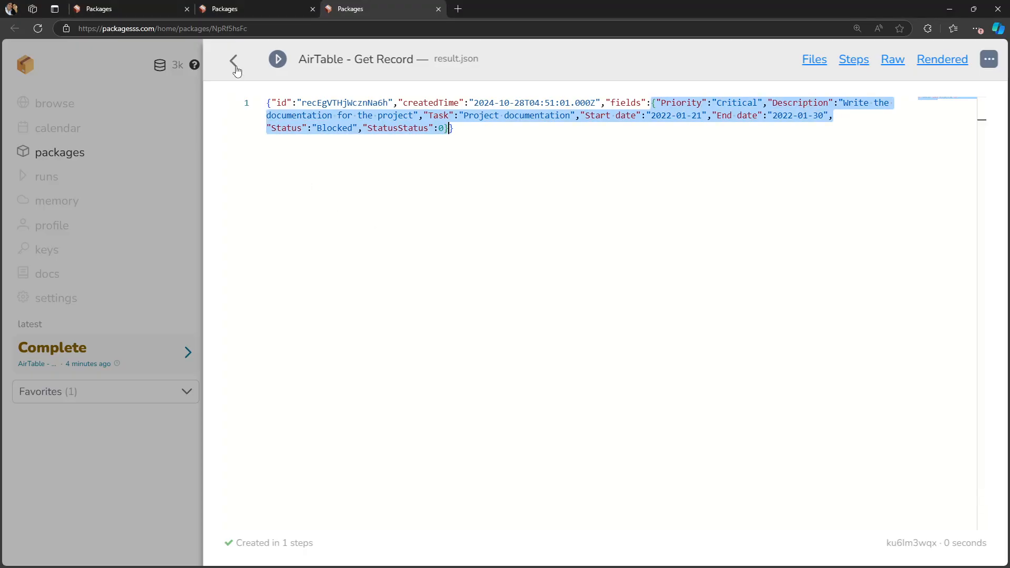
click(235, 66)
click(284, 64)
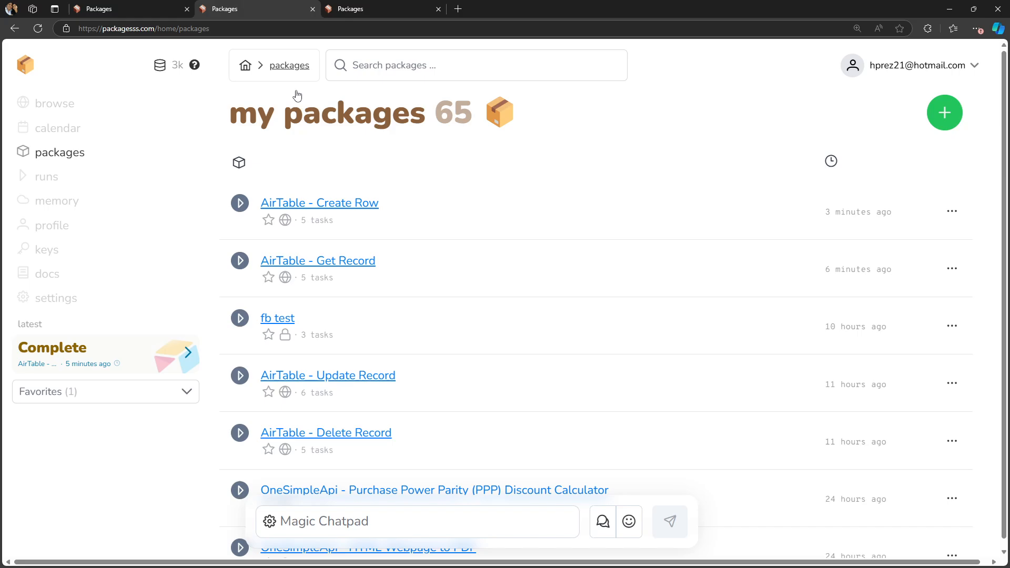
click(329, 205)
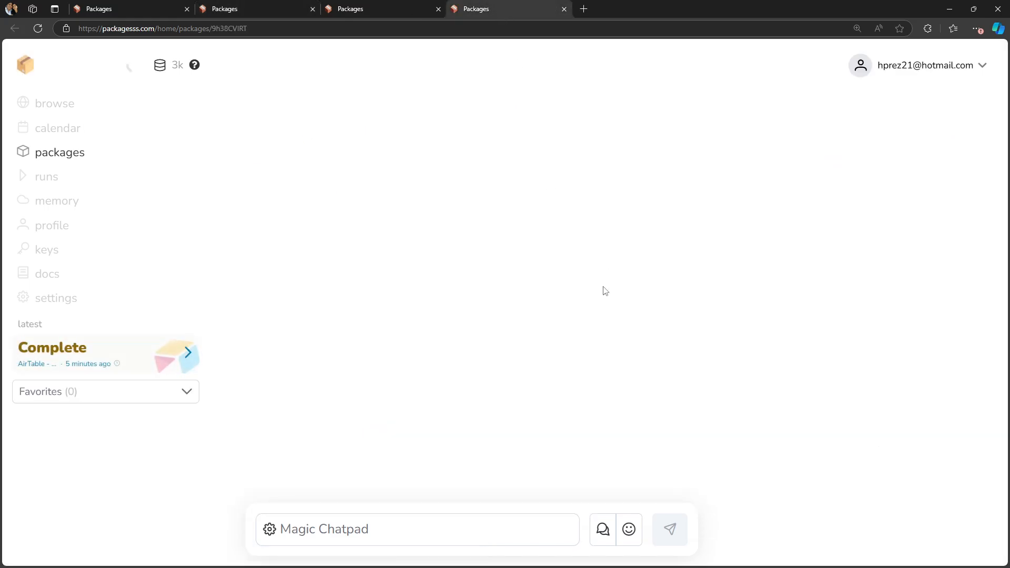
- Open the AirTable - Create Row run form and paste the copied JSON into Record Info
click(850, 532)
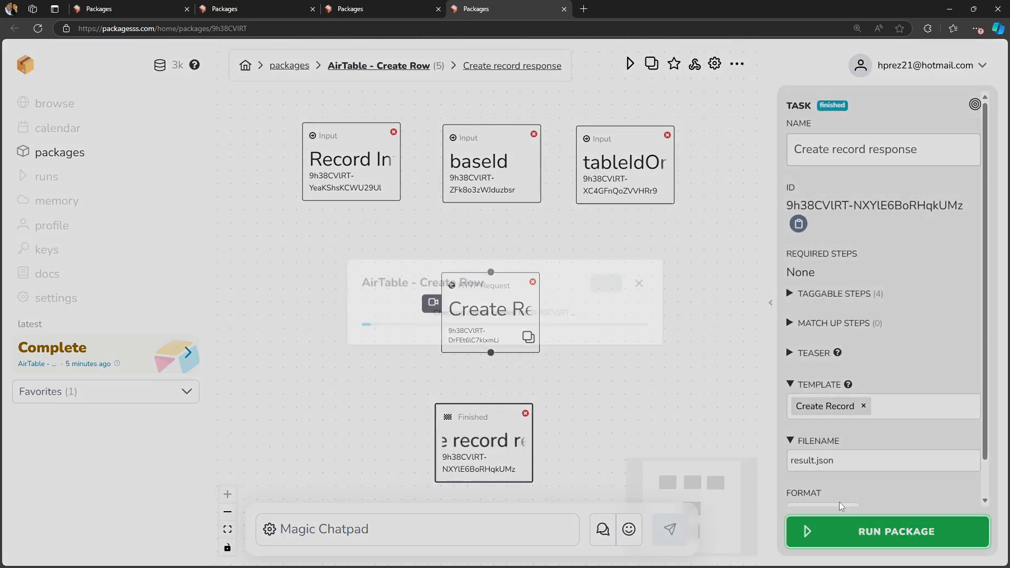
click(437, 182)
key(ctrl+v)
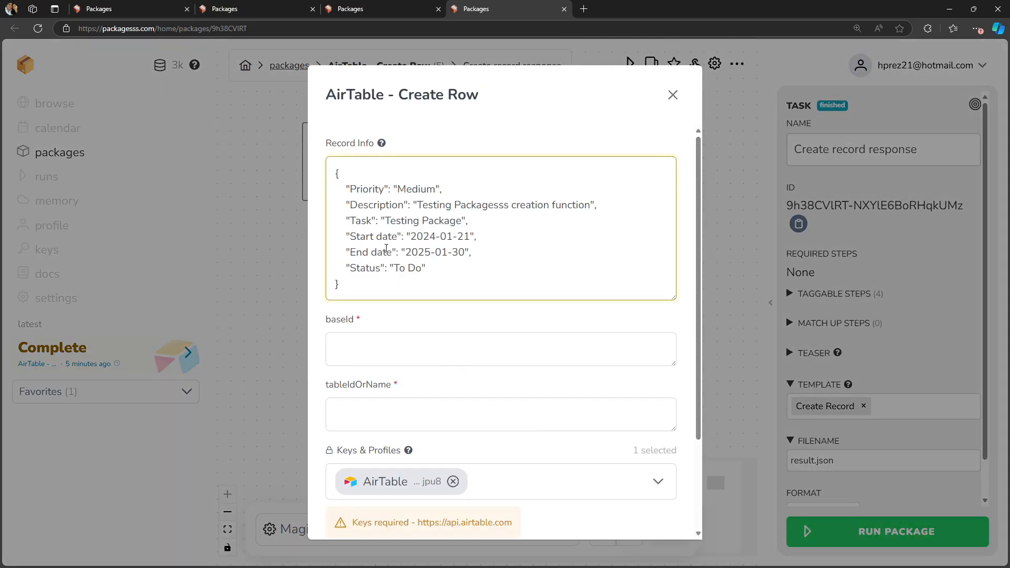
drag(362, 285, 331, 163)
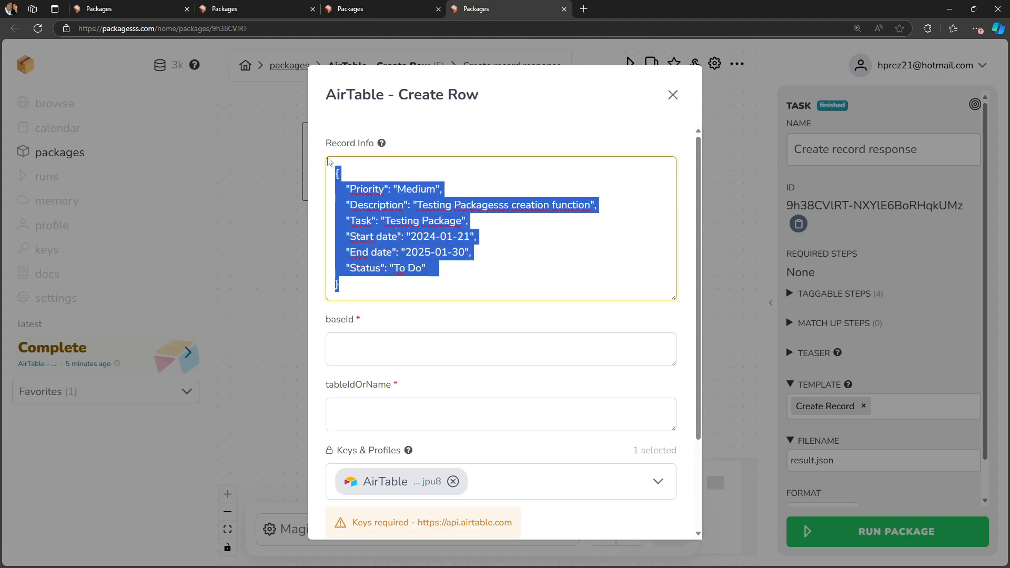
click(390, 280)
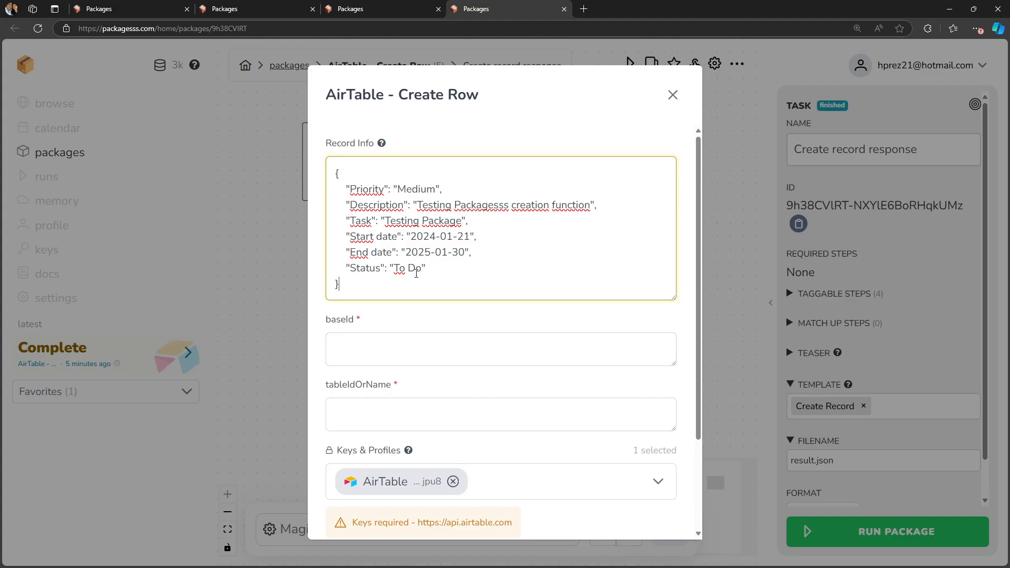
- Copy the base ID, the URL segment starting with "app", from the Airtable Tasks page and paste it into the baseId field
scroll(414, 283, down, 1)
click(415, 303)
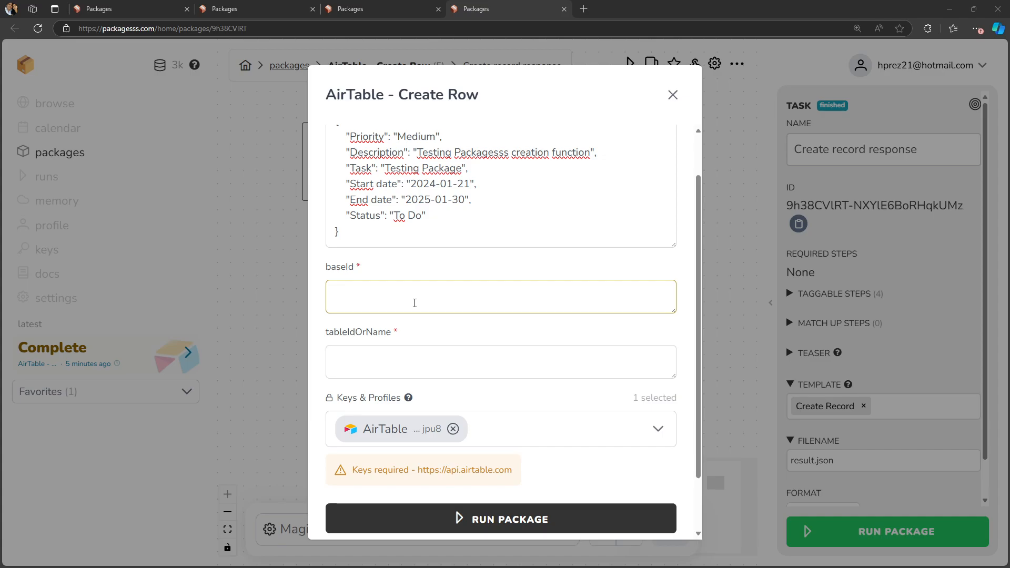
key(alt+Tab)
click(291, 35)
double_click(291, 35)
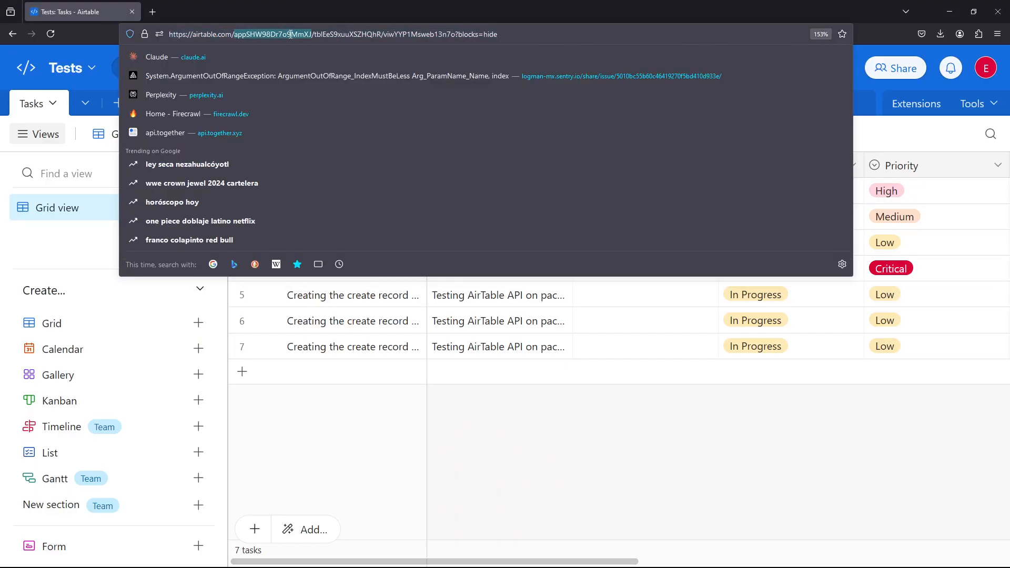
key(ctrl+c)
key(alt+Tab)
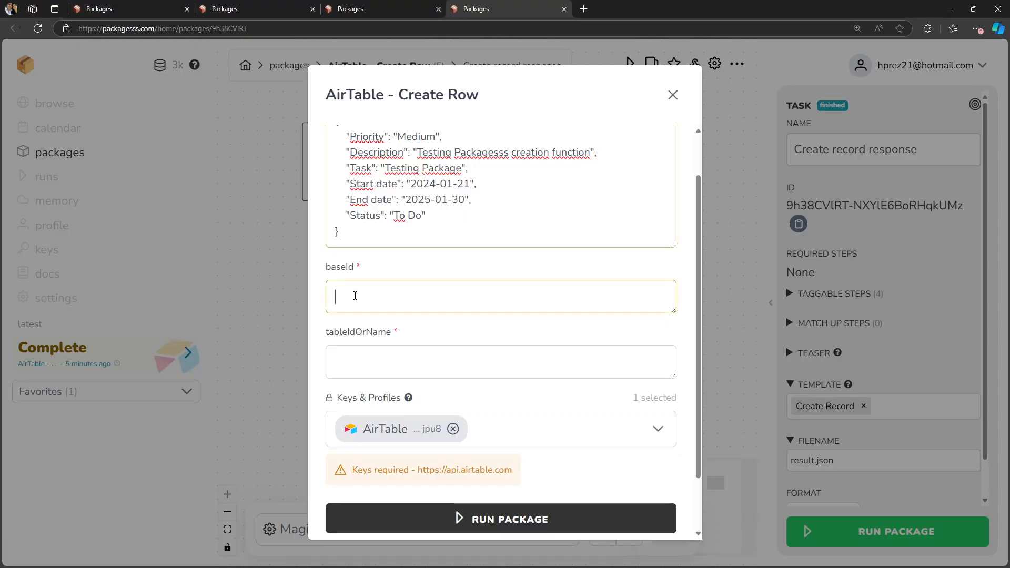
key(ctrl+v)
drag(355, 295, 351, 312)
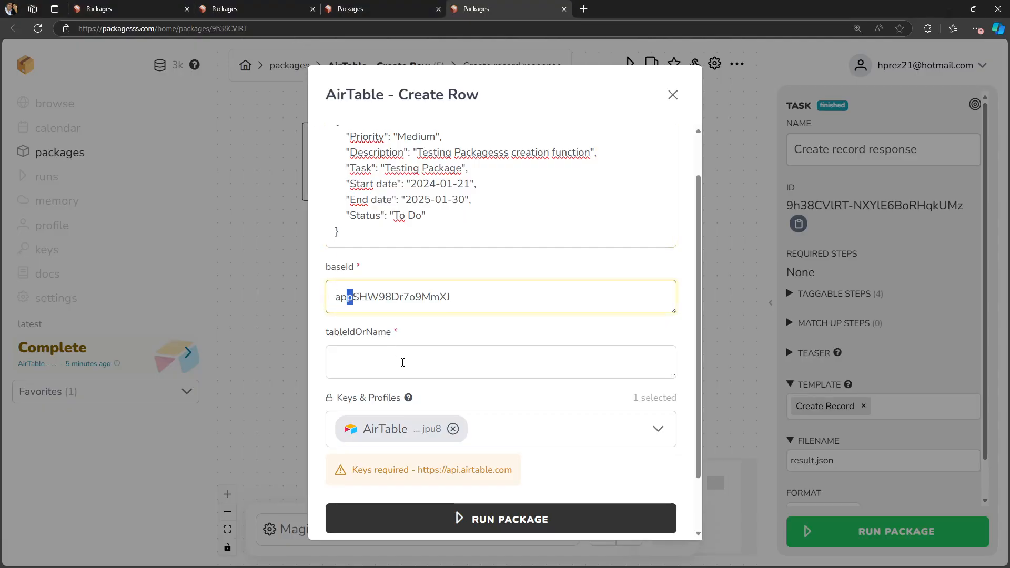
- Copy the table ID, the URL segment starting with "tbl", from the Airtable Tasks page and paste it into the tableIdOrName field
click(402, 362)
key(alt)
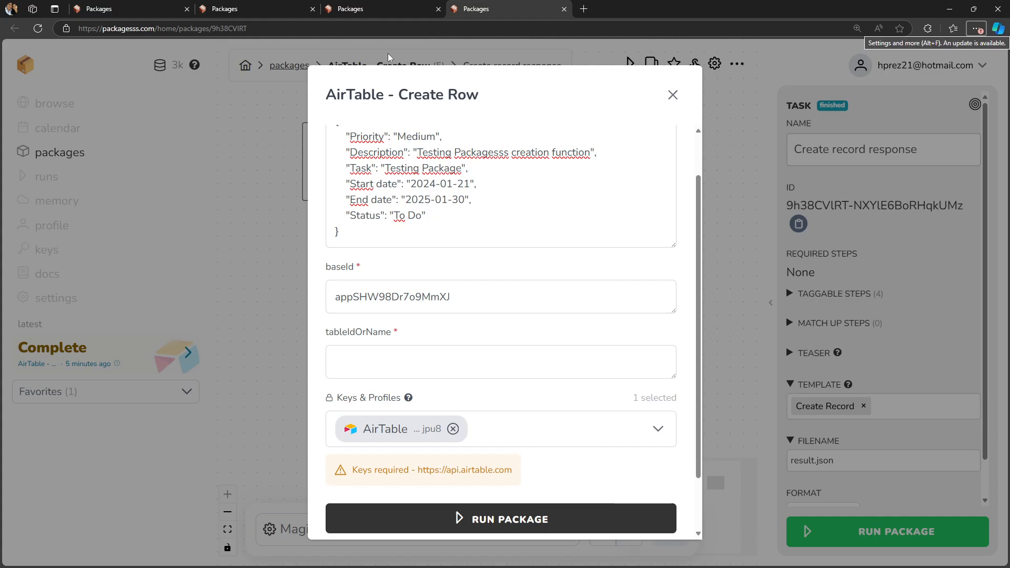
key(alt+Tab)
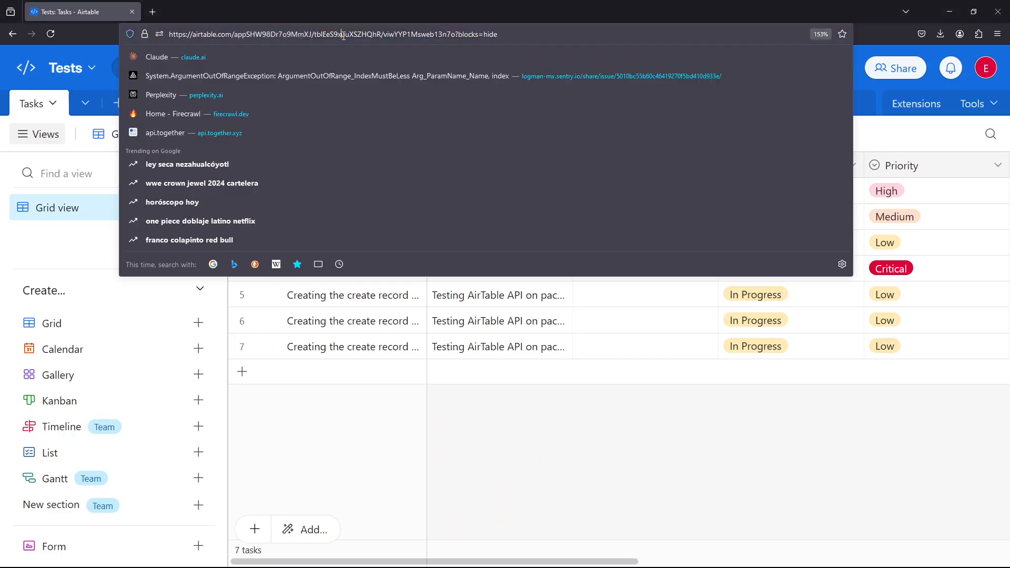
double_click(343, 35)
key(alt+Tab)
click(378, 368)
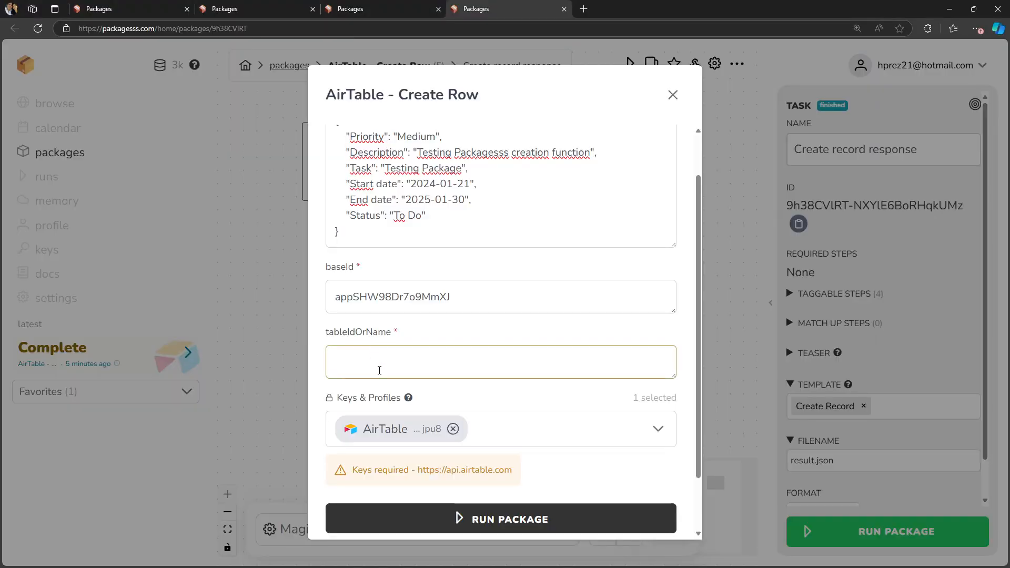
key(ctrl+v)
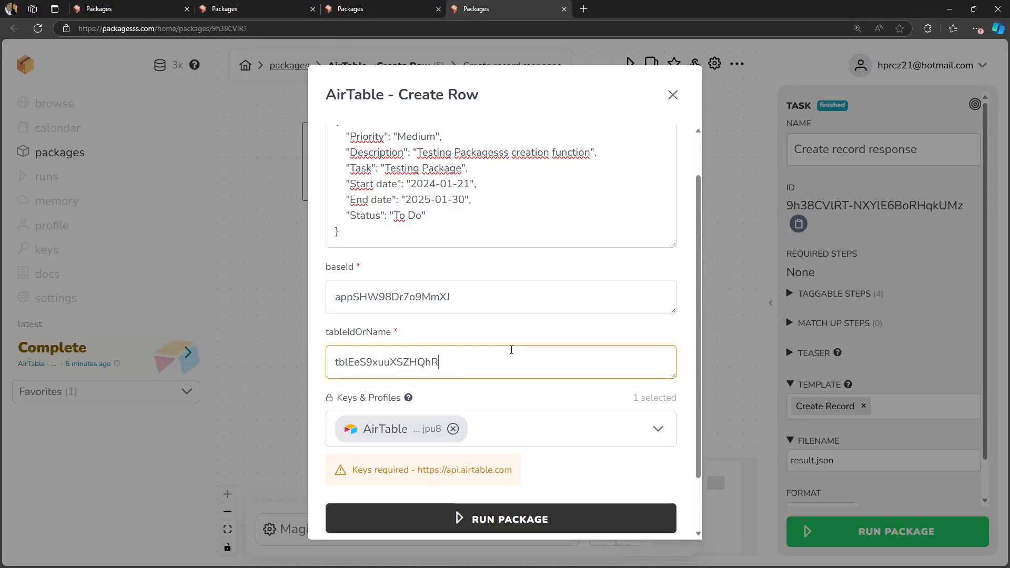
- Review the completed form, run the AirTable - Create Row package and open the latest run's result
scroll(511, 350, down, 2)
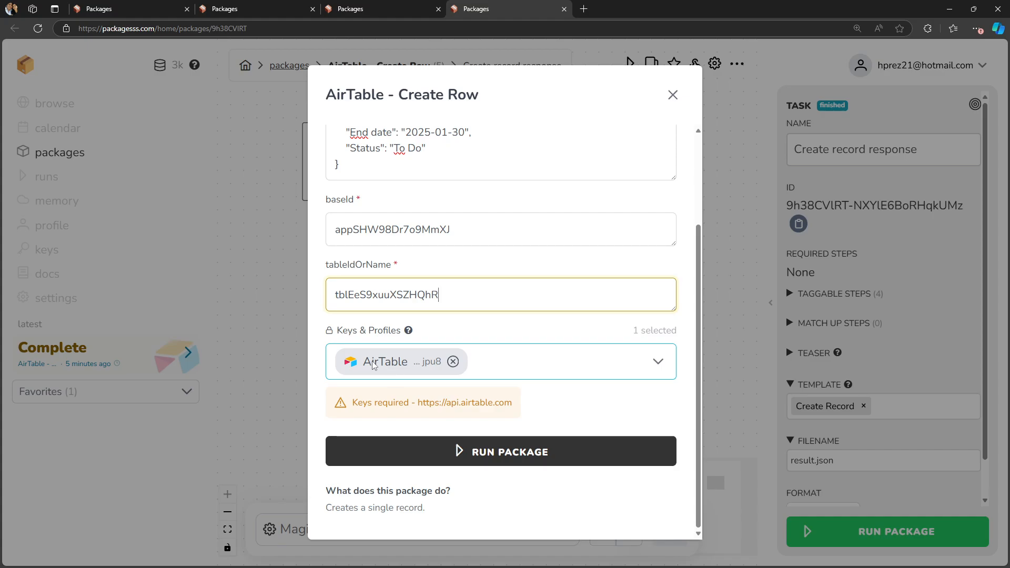
scroll(545, 421, up, 3)
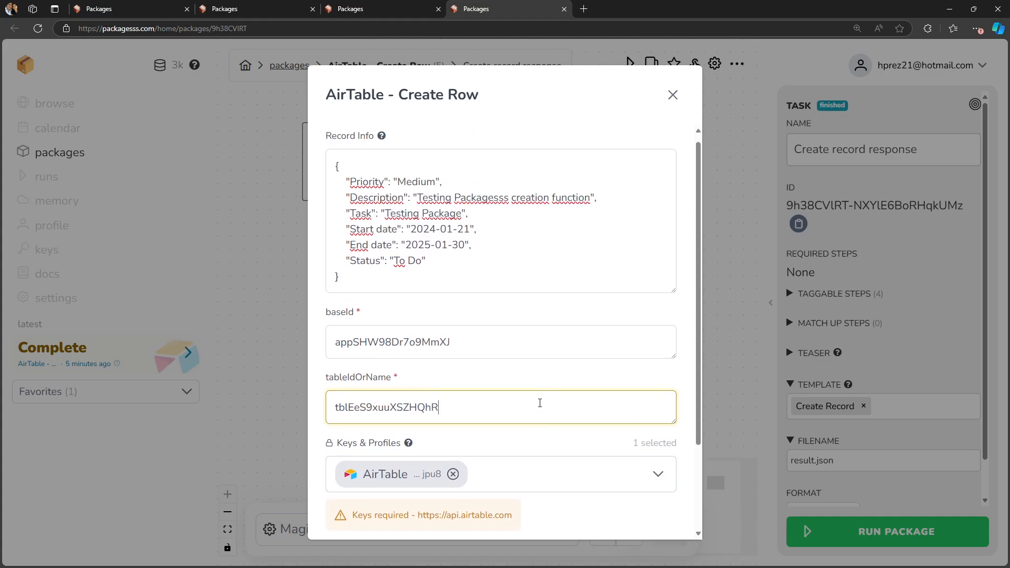
scroll(548, 390, down, 3)
click(520, 459)
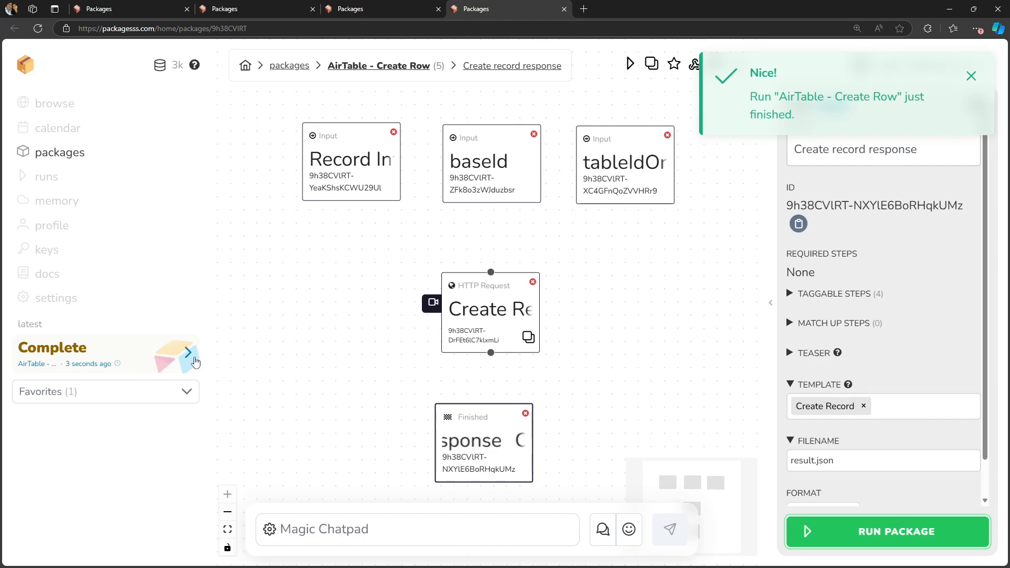
click(190, 353)
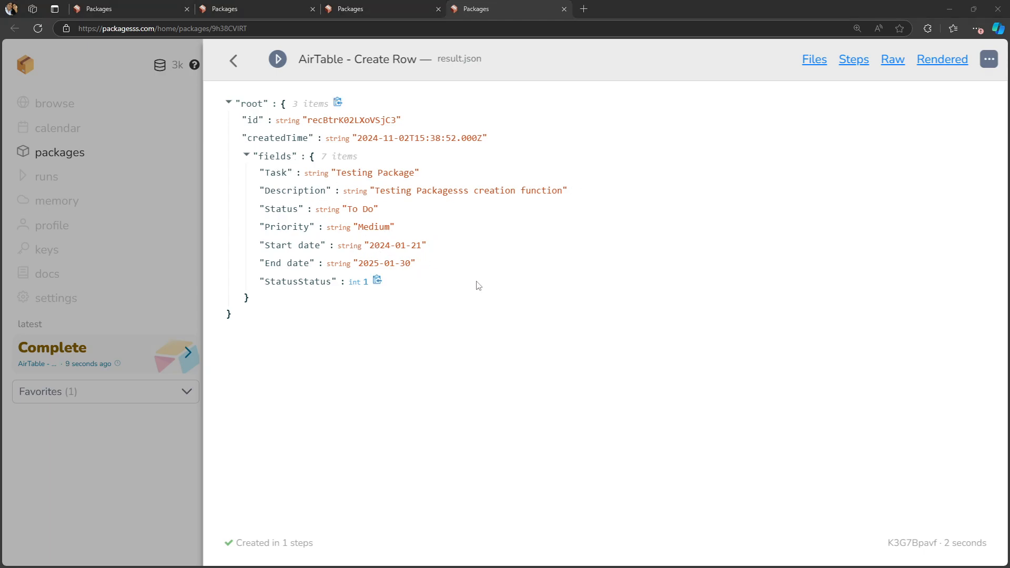
- Inspect the Testing Package row across all columns of the Airtable Tasks table, and return to Packages to close the run result
key(alt+Tab)
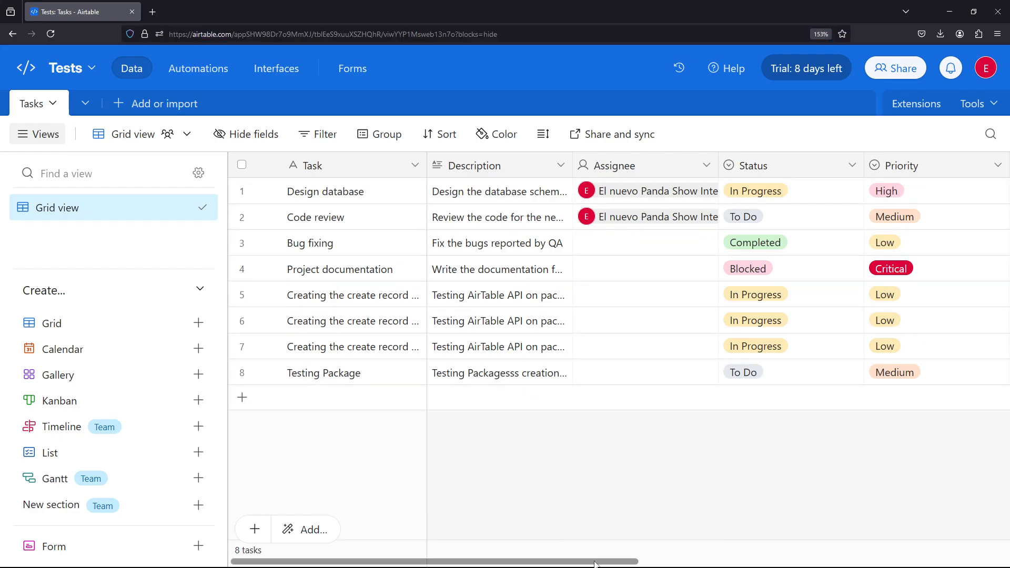
drag(576, 553, 854, 543)
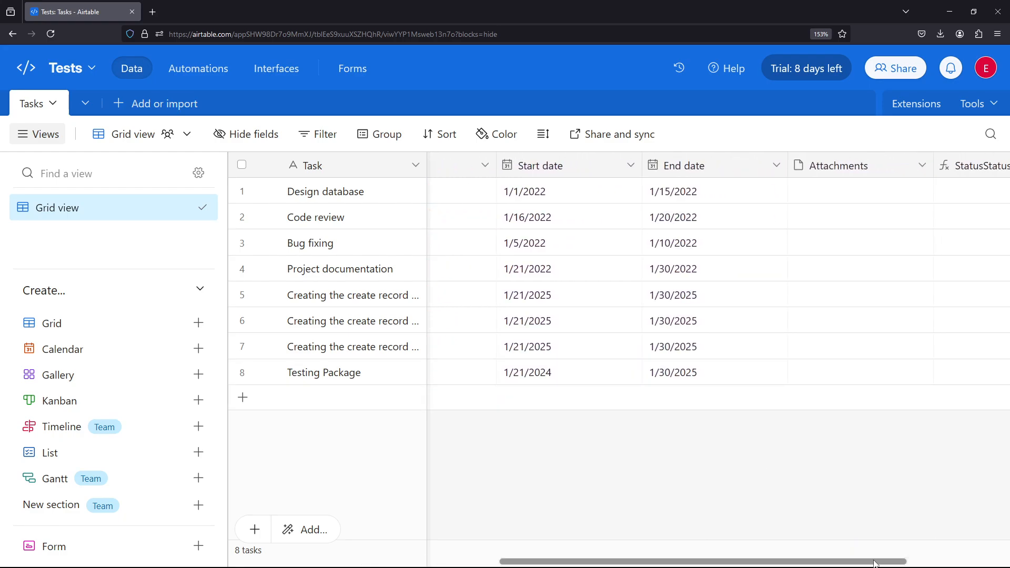
drag(873, 563, 626, 559)
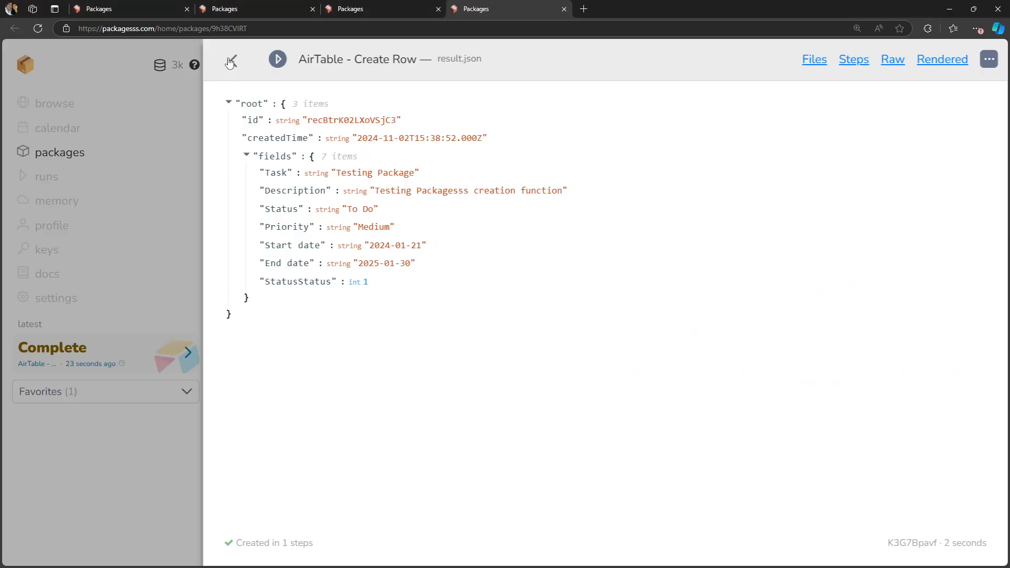
click(229, 62)
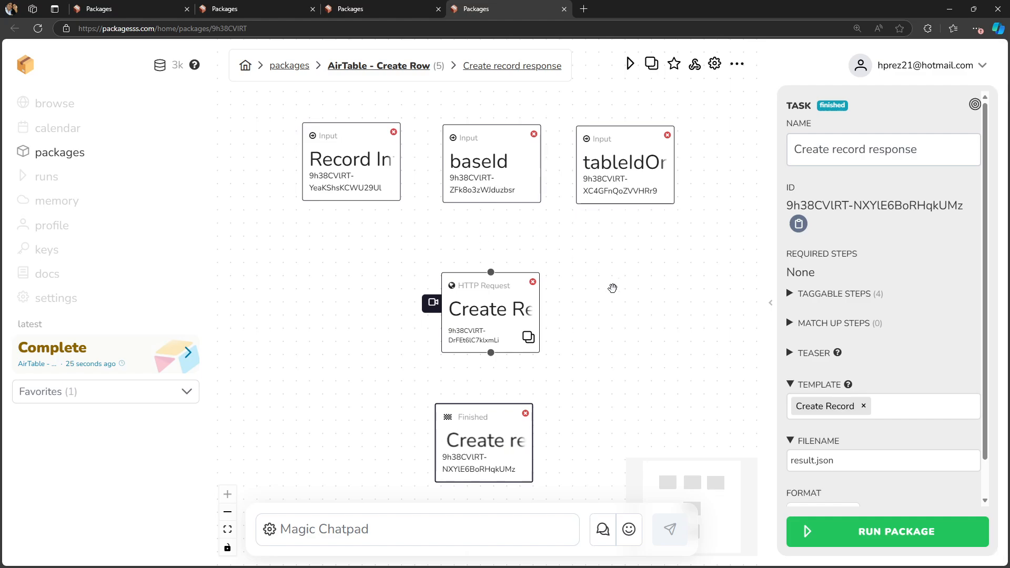